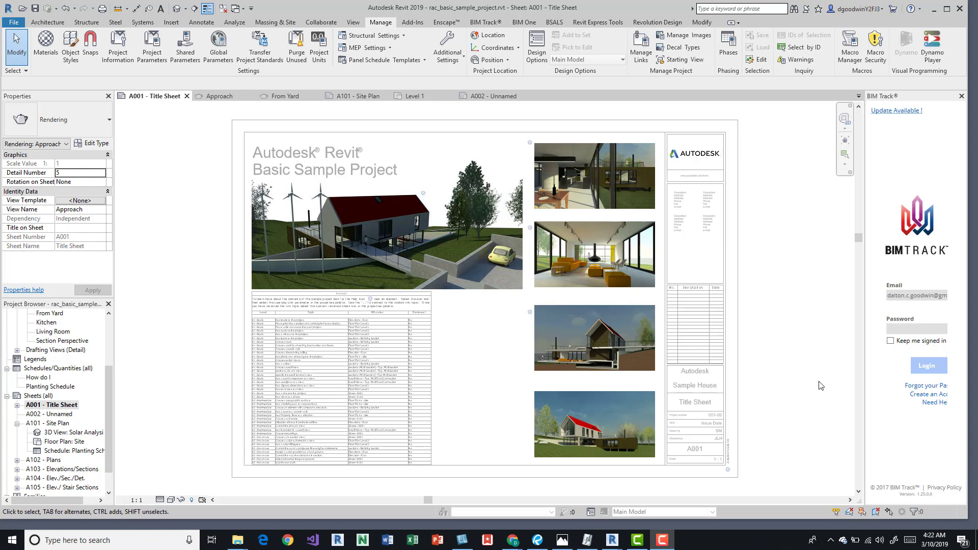
Open Manage Images from the Manage tab and select the Approach image entry
left_click(775, 291)
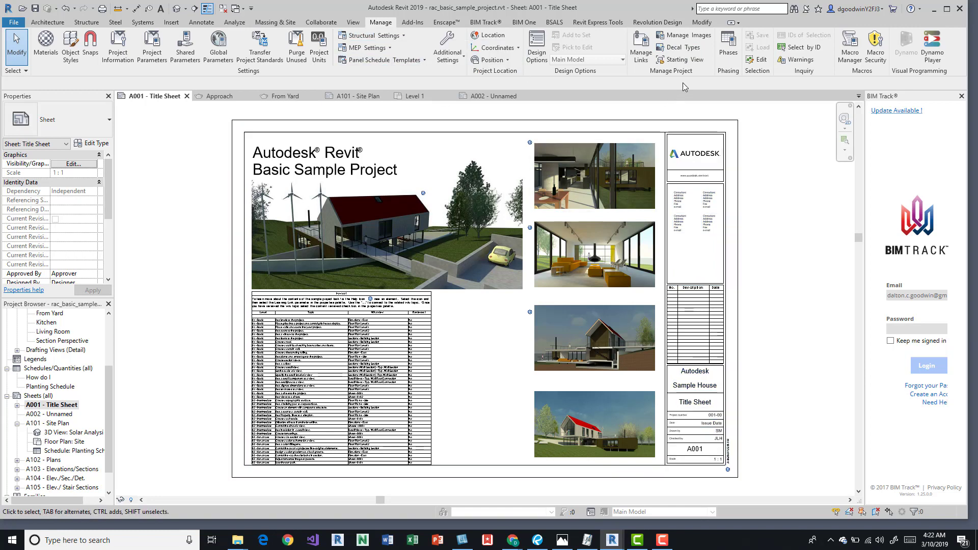
left_click(700, 39)
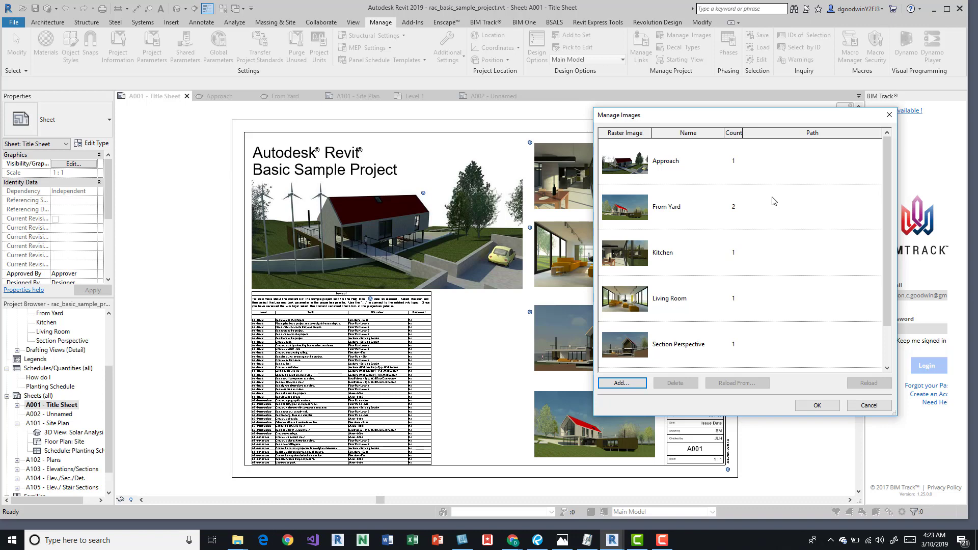
left_click(668, 163)
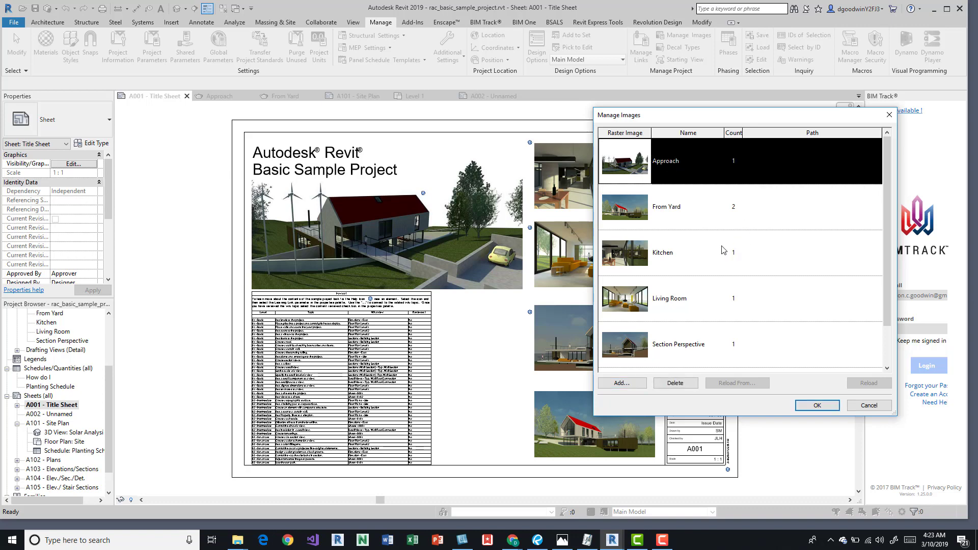
Add rac_basic_sample_project.jpg from the Pictures folder to the project's image list
left_click(644, 383)
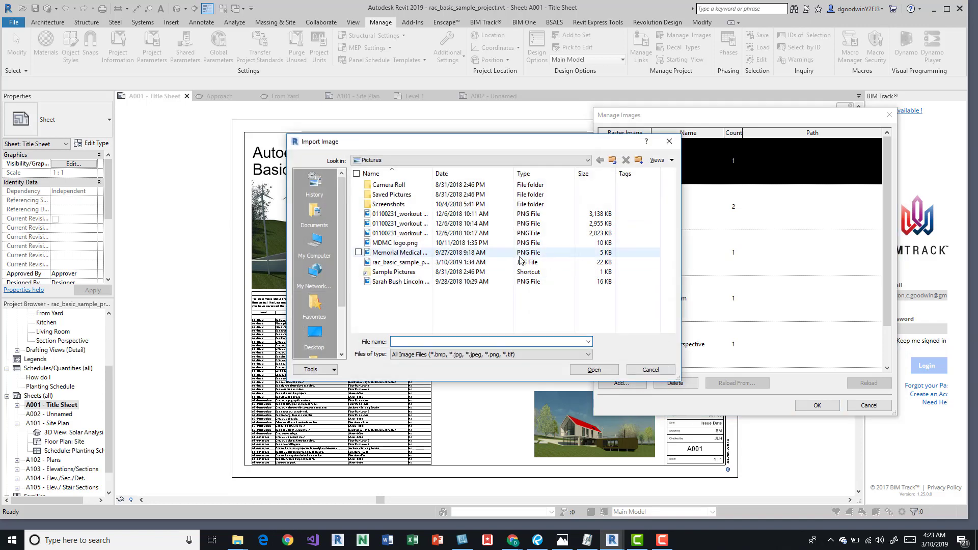
left_click(398, 262)
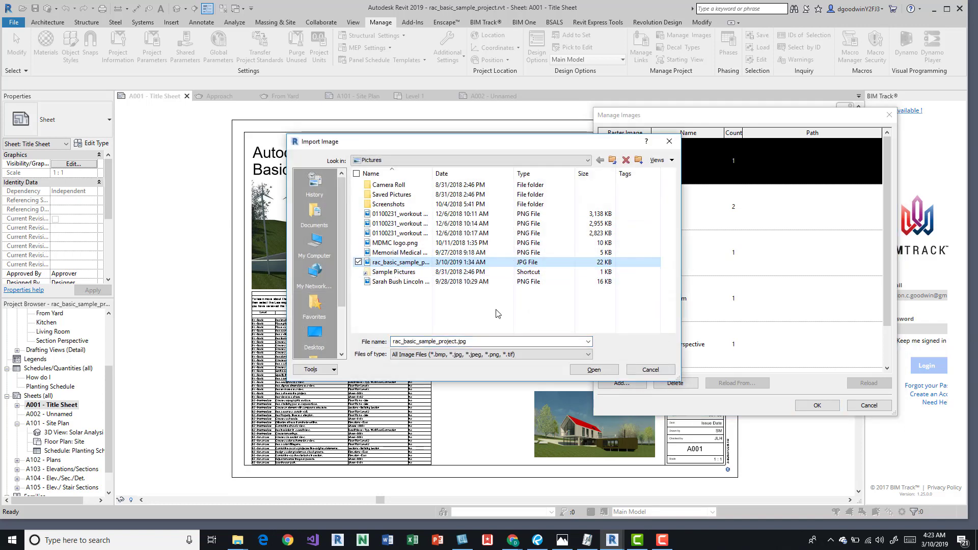
left_click(594, 370)
scroll(713, 320, "down", 2)
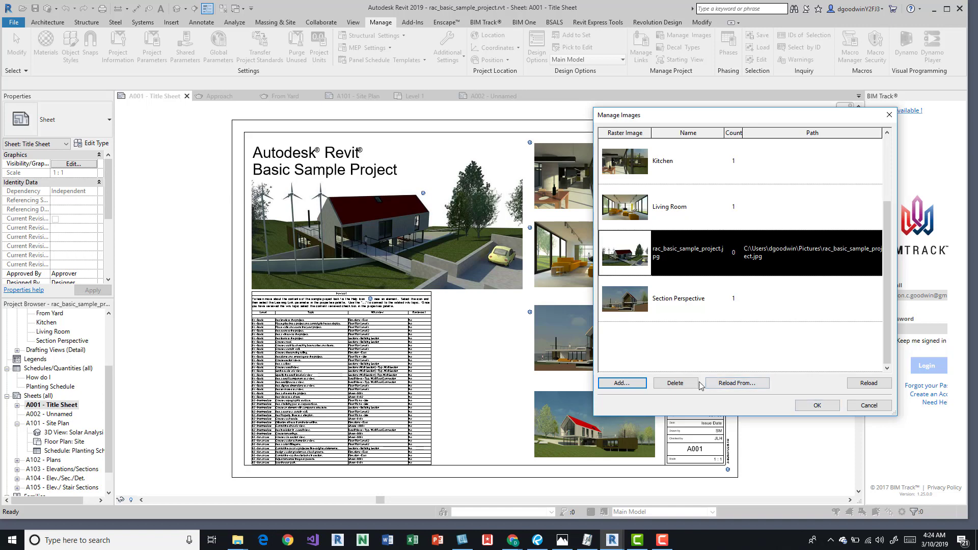
Delete the Approach image, close Manage Images, then undo the deletion with Ctrl+Z
scroll(699, 246, "up", 2)
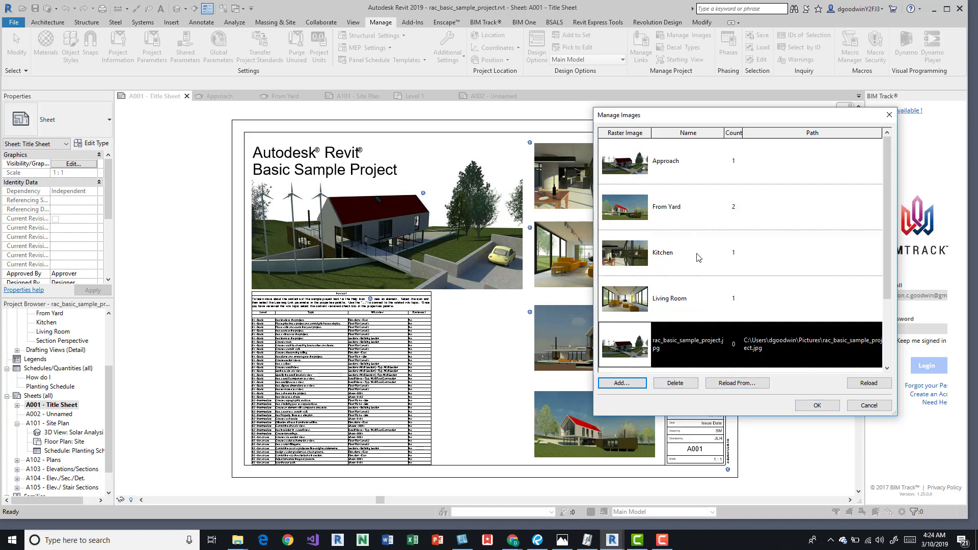
left_click(688, 168)
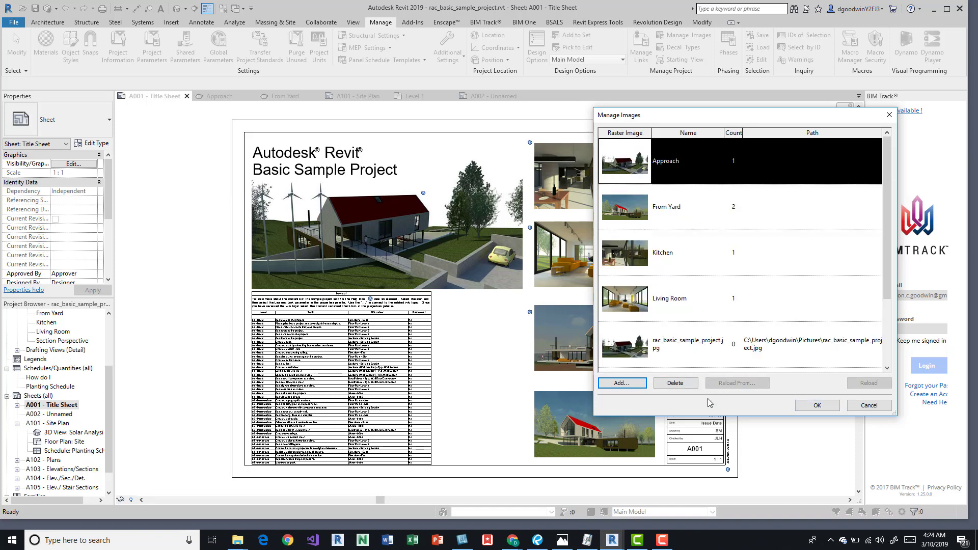
left_click(681, 384)
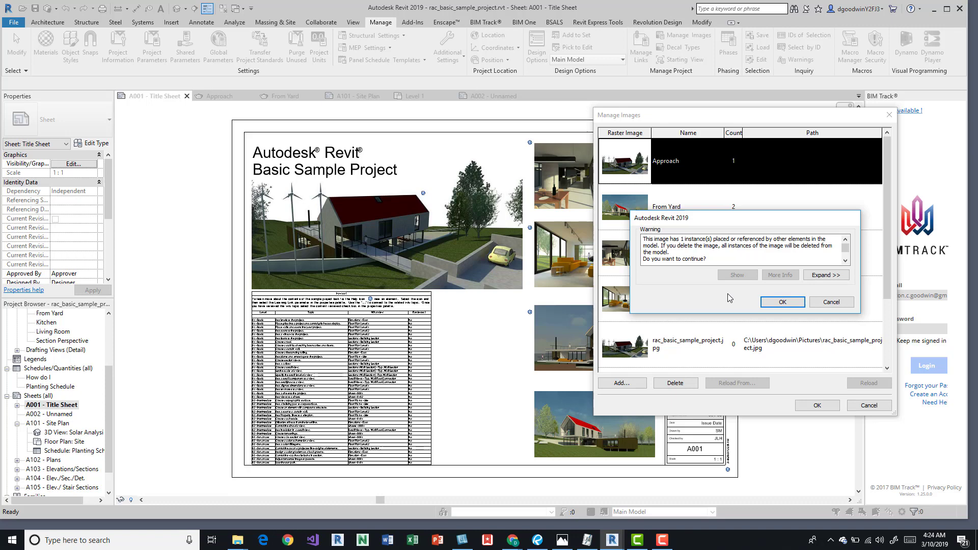
left_click(782, 302)
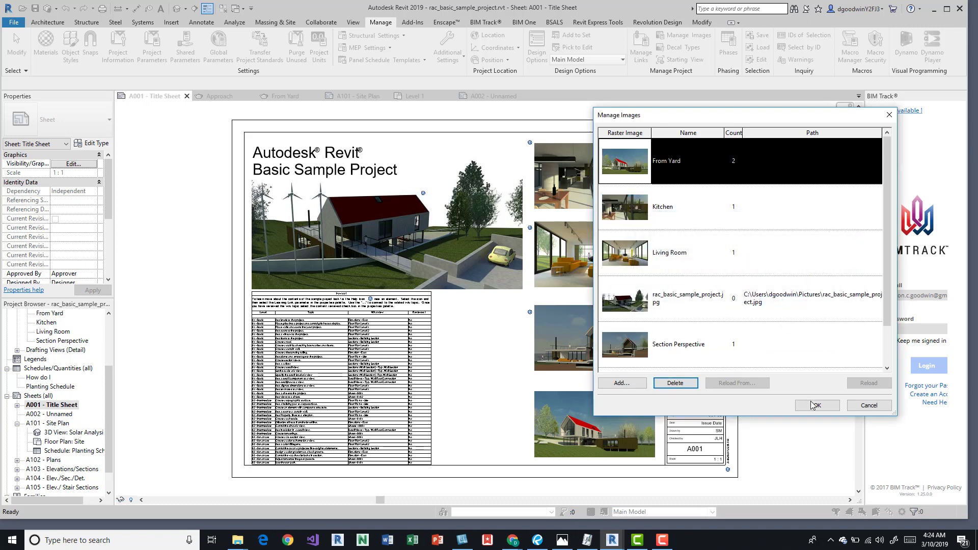
left_click(818, 405)
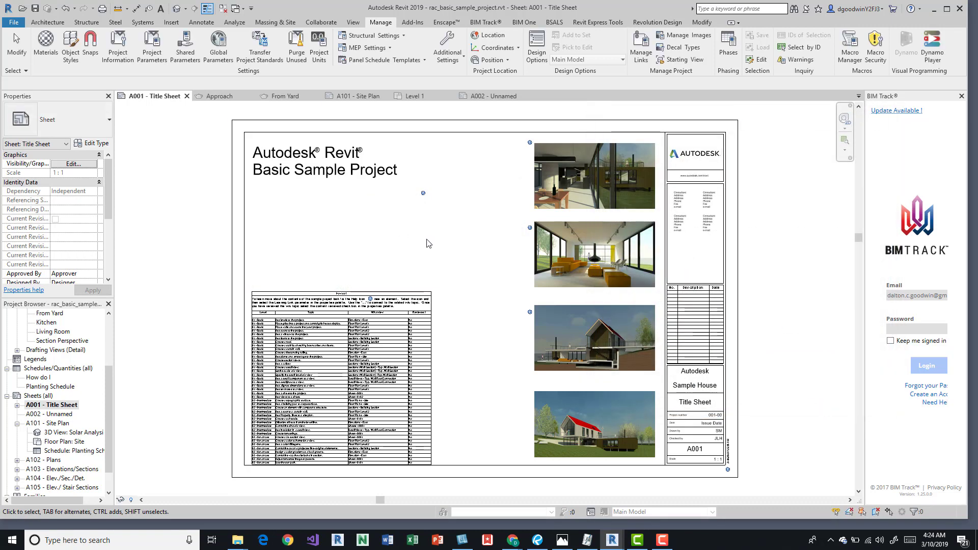
key("ctrl+z")
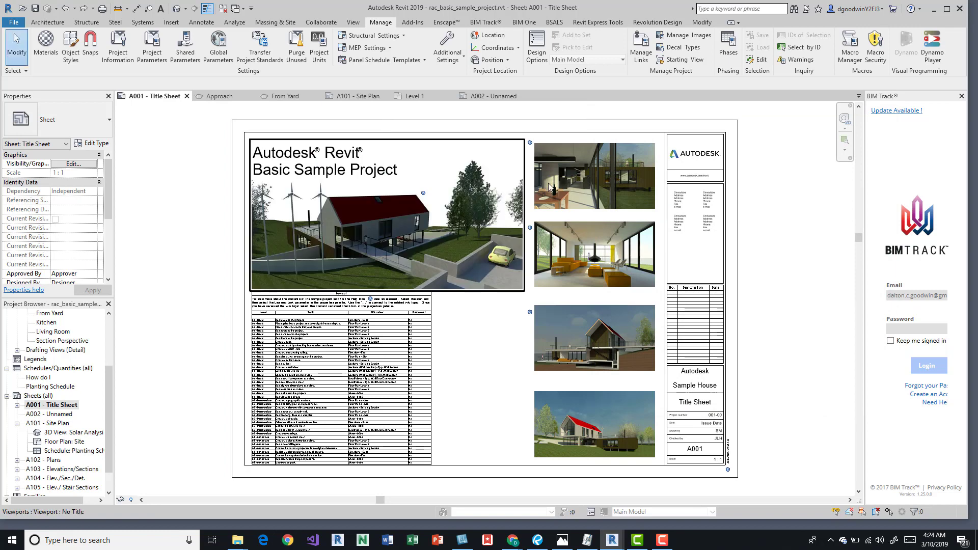
left_click(685, 35)
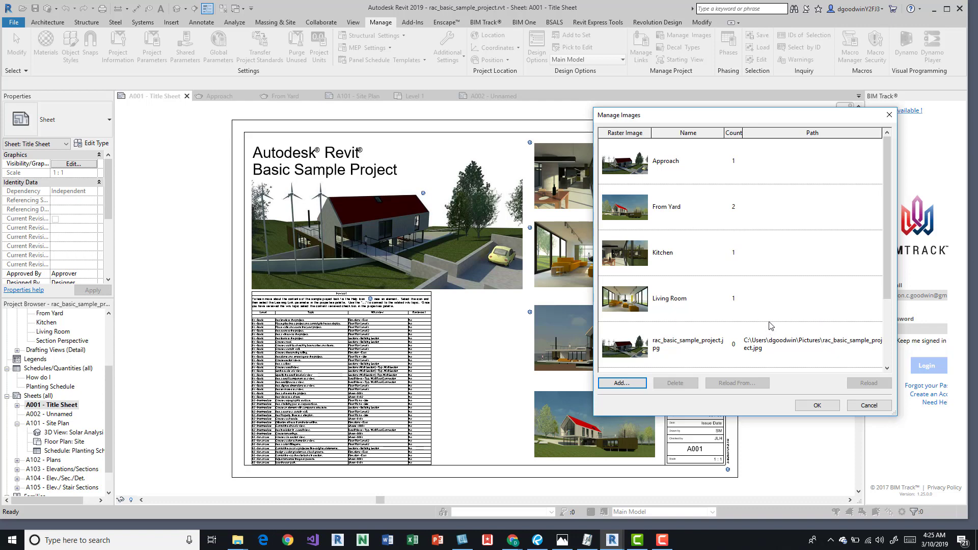
left_click(817, 406)
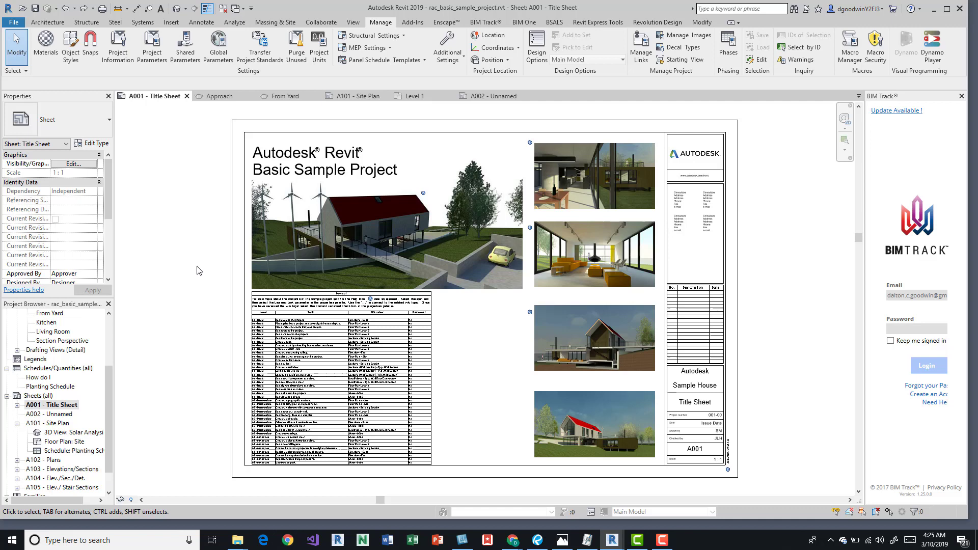
scroll(192, 254, "down", 1)
scroll(209, 293, "up", 1)
middle_click_drag(207, 294, 202, 249)
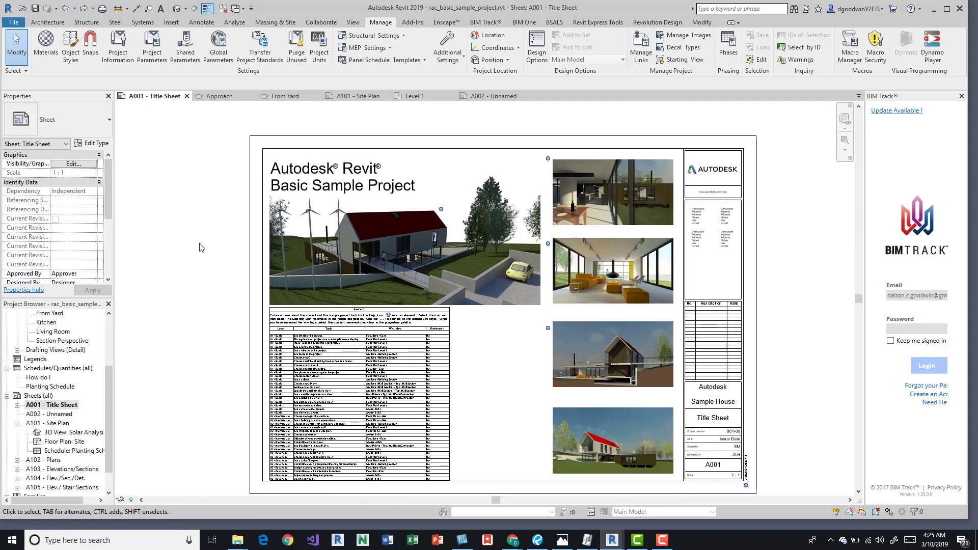
left_click(405, 214)
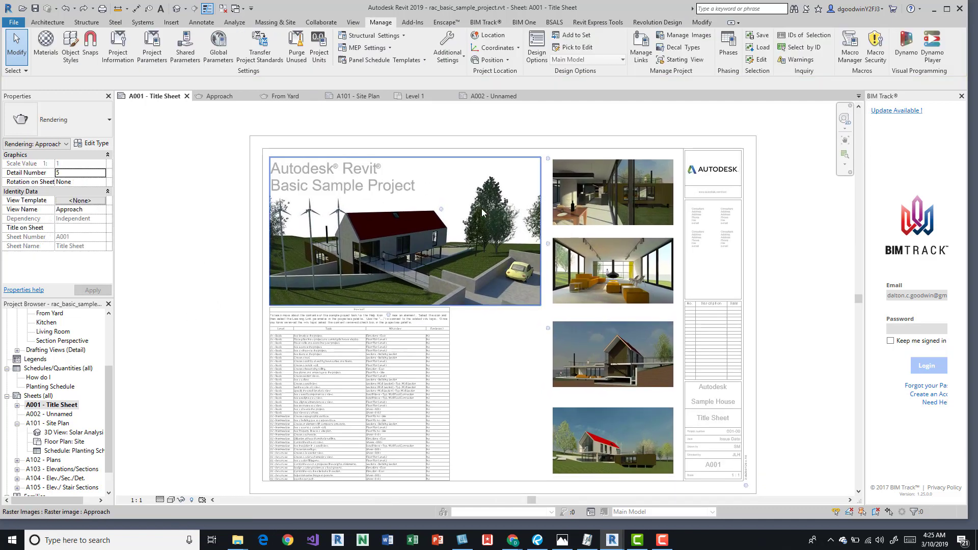
left_click(194, 206)
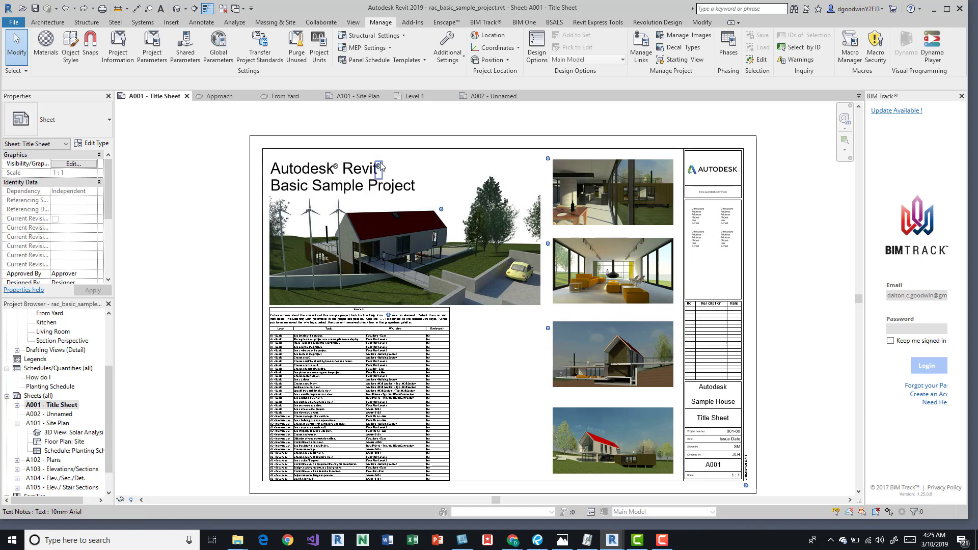
left_click(98, 155)
left_click(338, 228)
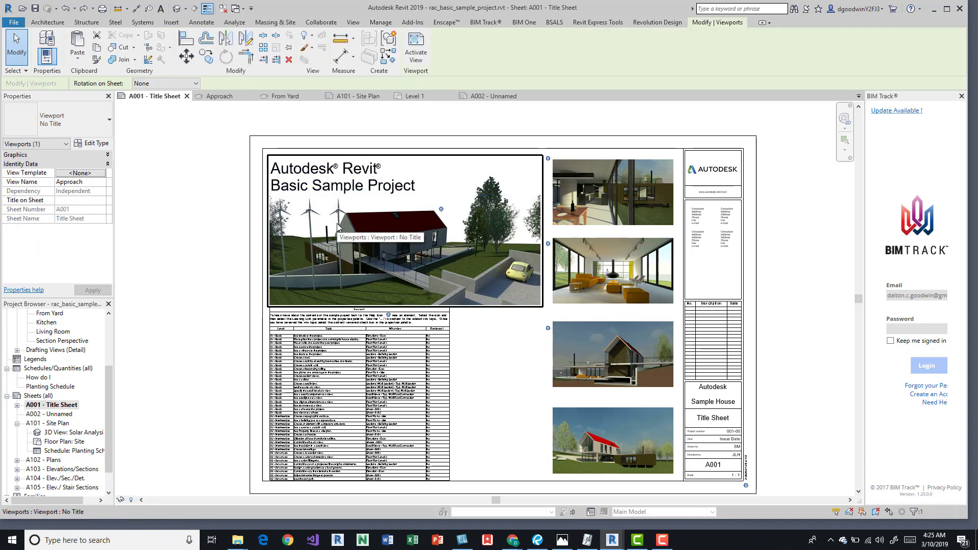
left_click_drag(338, 227, 485, 351, "ctrl")
left_click_drag(804, 413, 647, 289)
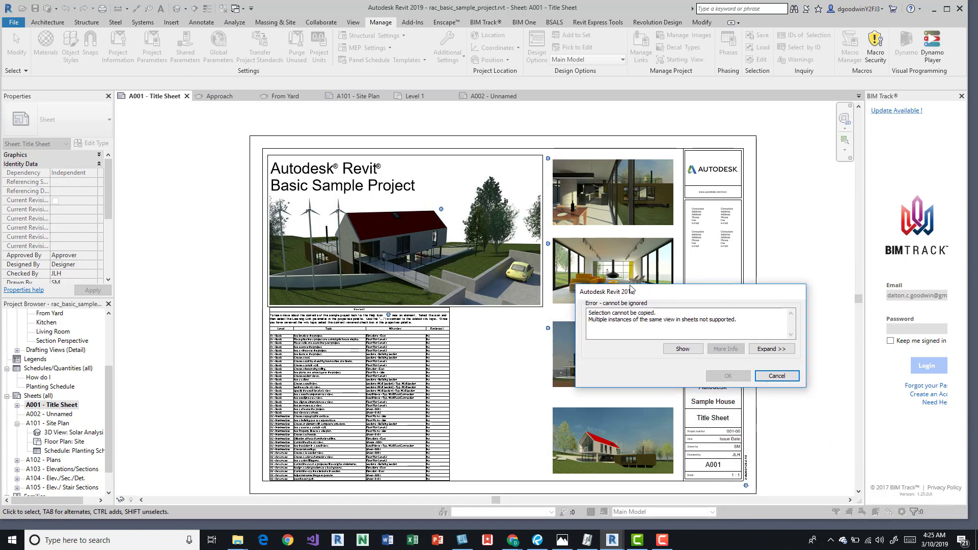
left_click(777, 375)
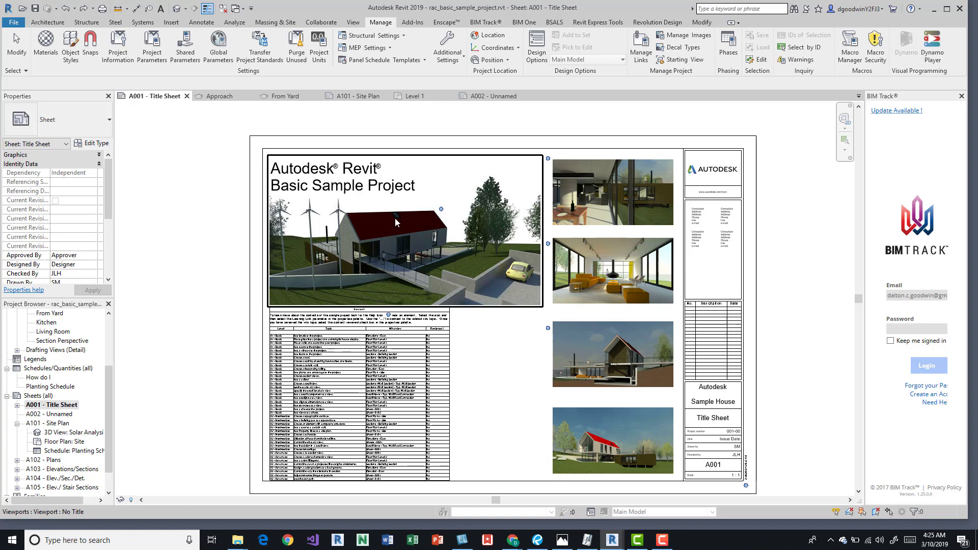
scroll(63, 404, "up", 1)
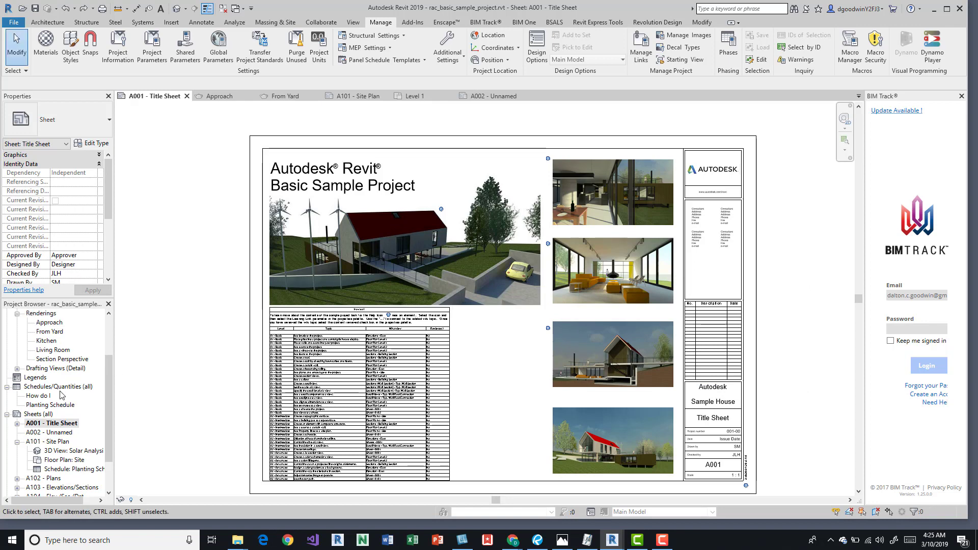
Duplicate the Approach rendering view as Approach Copy 1 and return to sheet A001
left_click(52, 326)
right_click(52, 325)
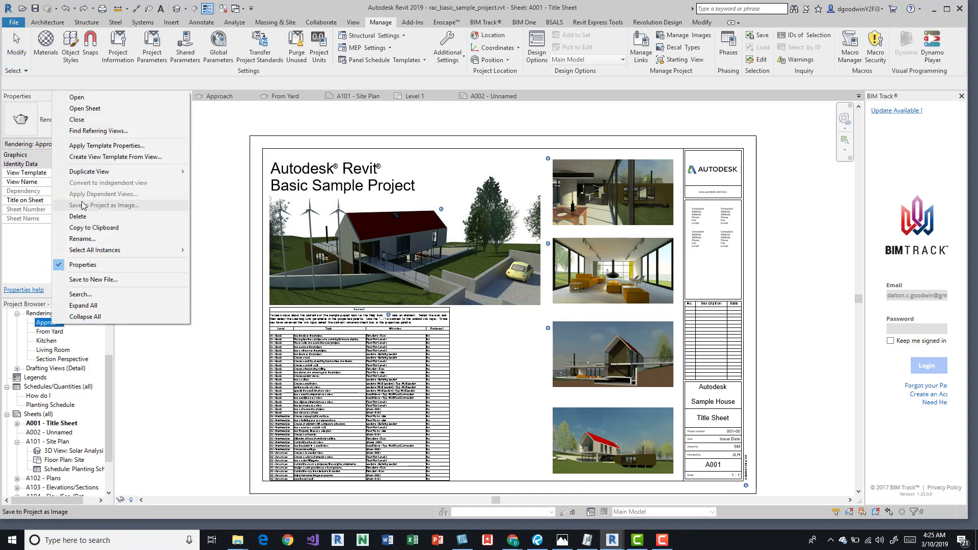
mouse_move(153, 171)
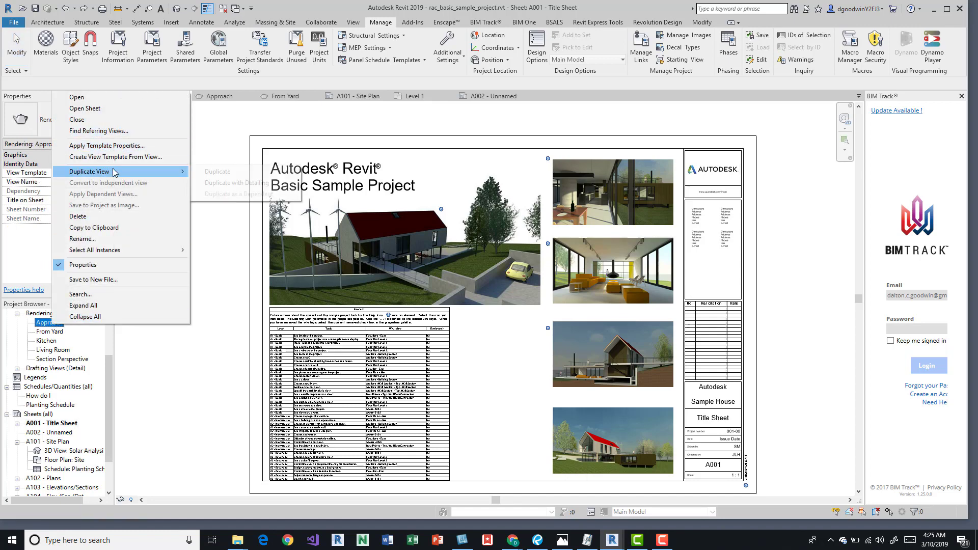
left_click(221, 173)
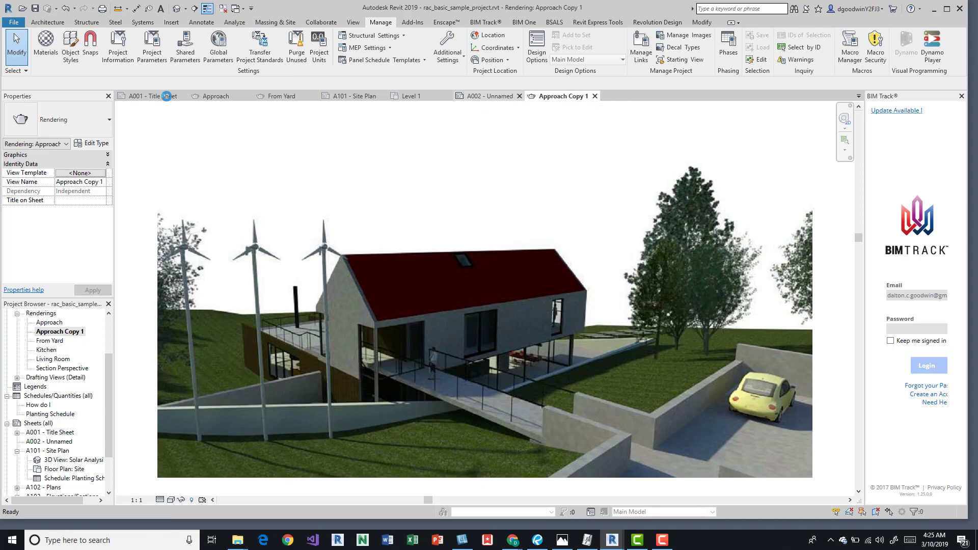
left_click(167, 96)
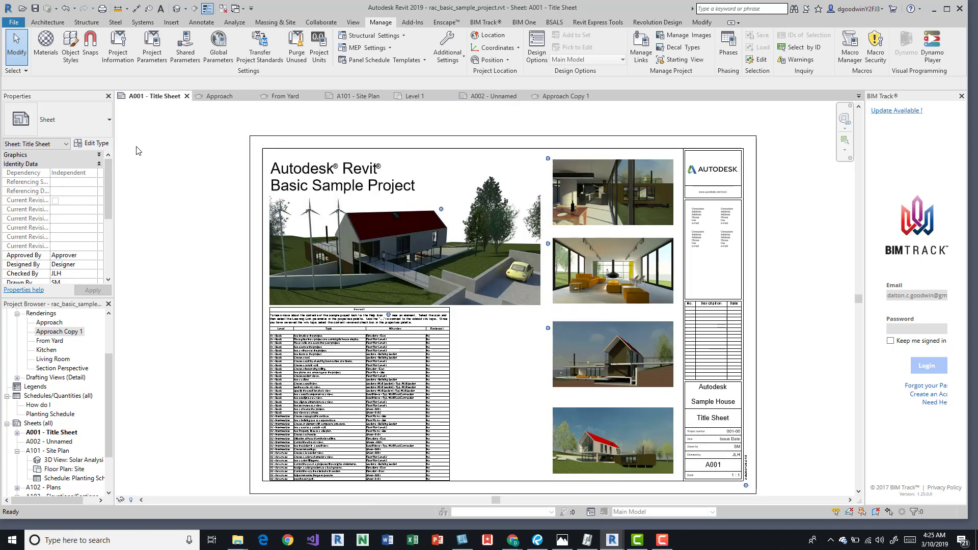
Drag Approach Copy 1 onto the title sheet, then undo the placement
left_click(63, 332)
left_click_drag(366, 331, 497, 346)
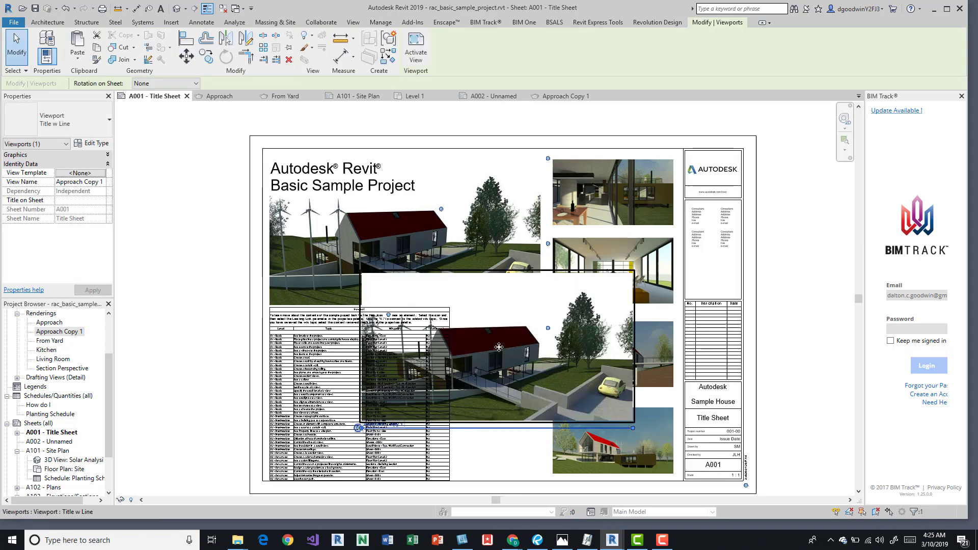
key("ctrl+z")
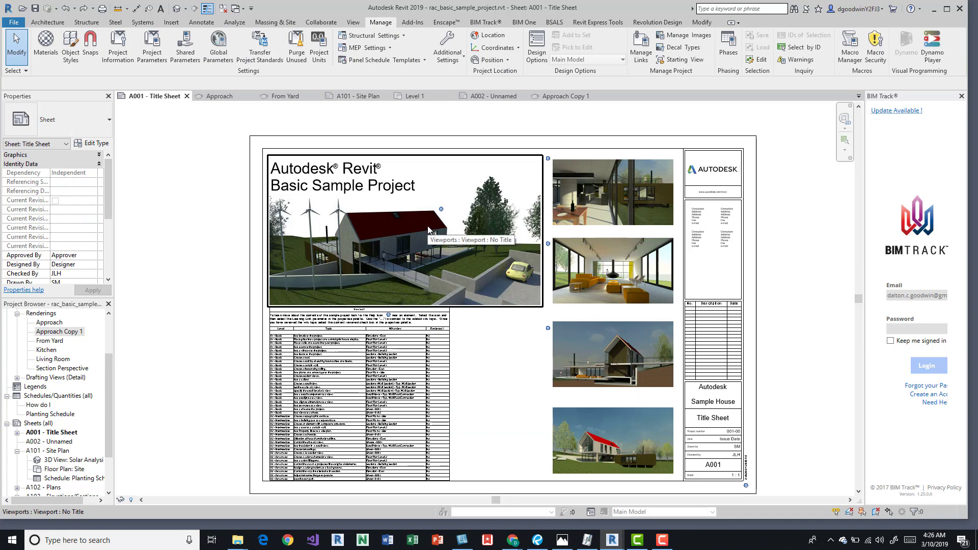
Copy the Approach raster image with CO, offsetting it up and to the right
left_click(383, 230)
left_click(405, 215)
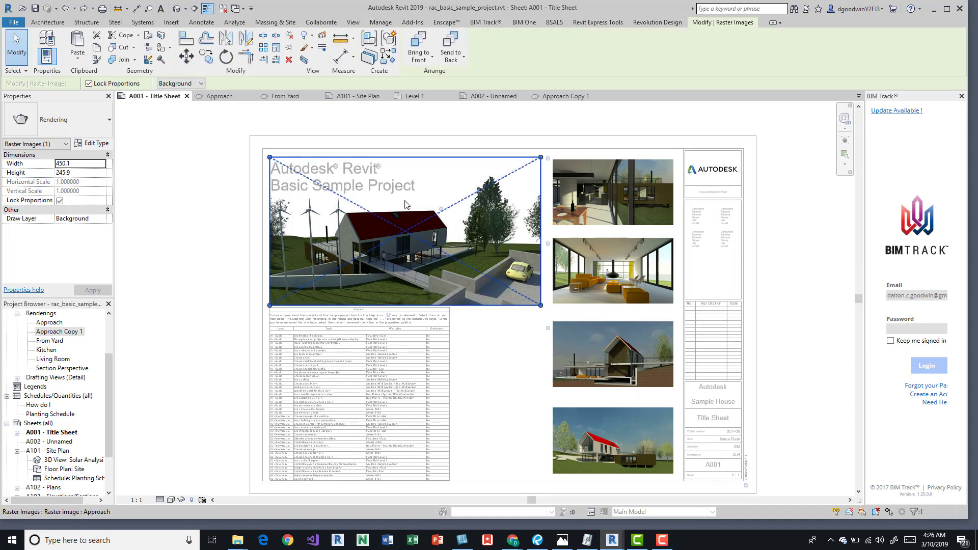
left_click(415, 231)
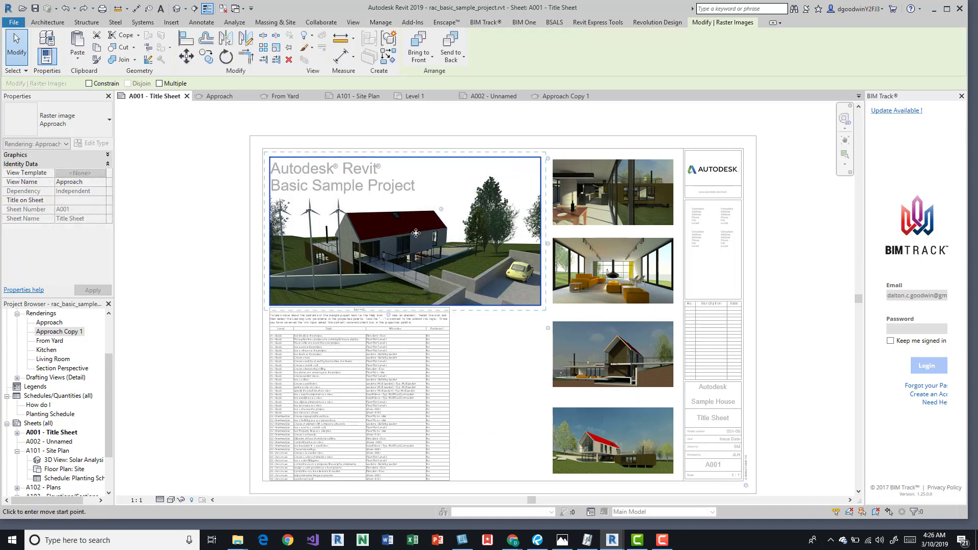
key("c")
key("o")
left_click(416, 230)
left_click(469, 219)
key("Escape")
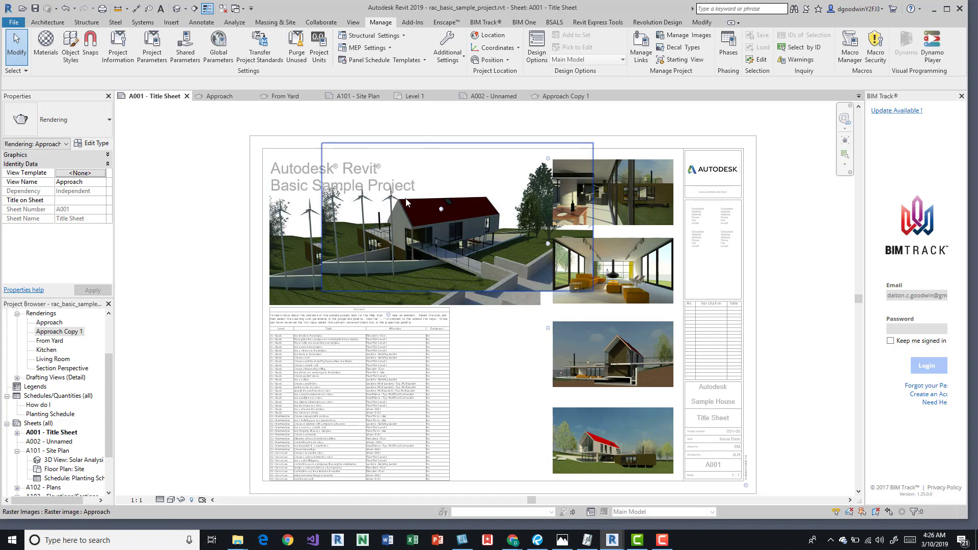
Copy the Approach raster image and paste it into the Level 1 floor plan
left_click(417, 182)
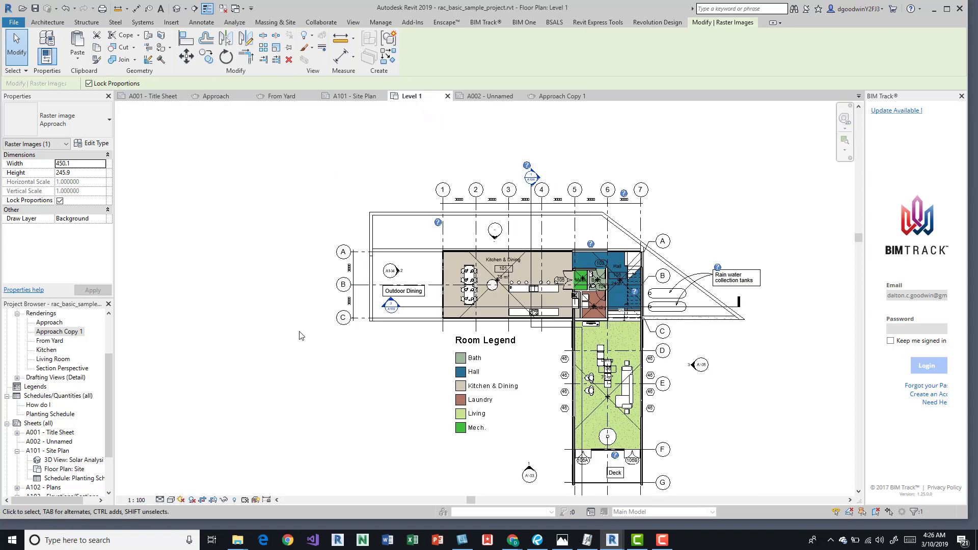
left_click(392, 357)
scroll(393, 358, "up", 8)
scroll(392, 357, "up", 3)
left_click(392, 356)
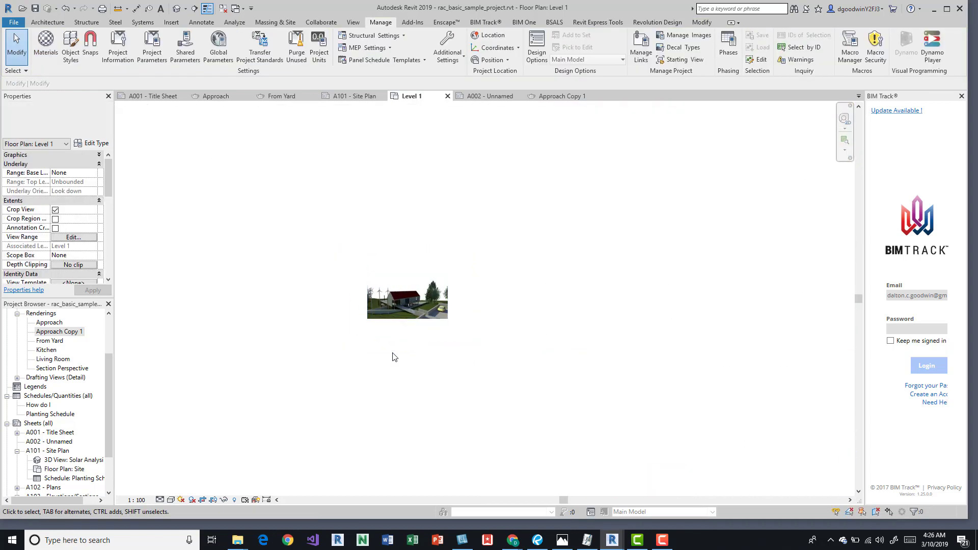
scroll(393, 356, "down", 10)
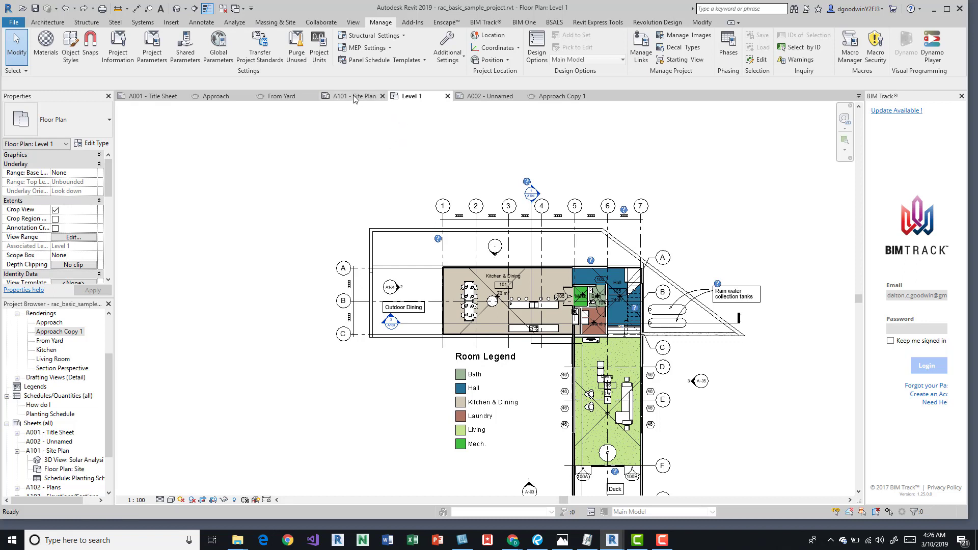
Switch to sheet A101 - Site Plan and collapse the sheet entries in the Project Browser
left_click(488, 94)
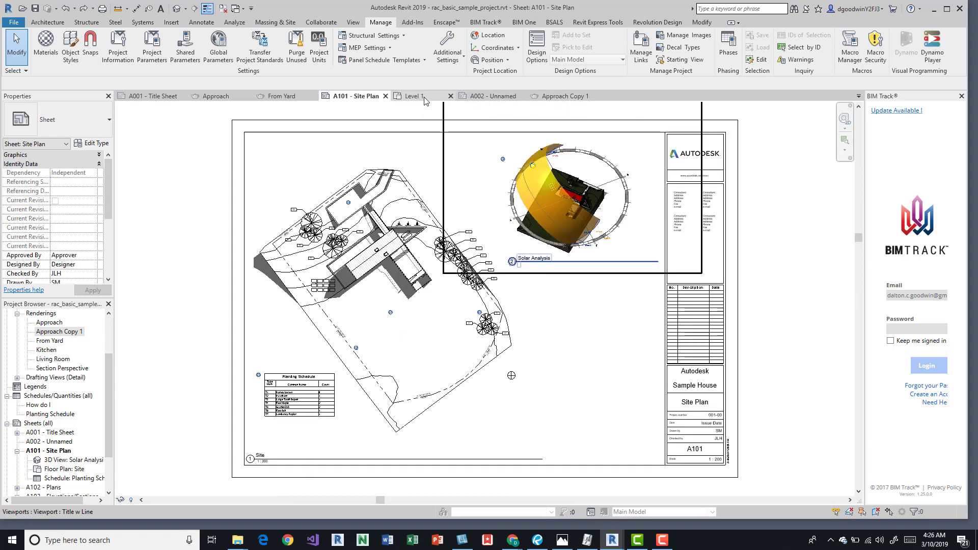
scroll(64, 421, "down", 2)
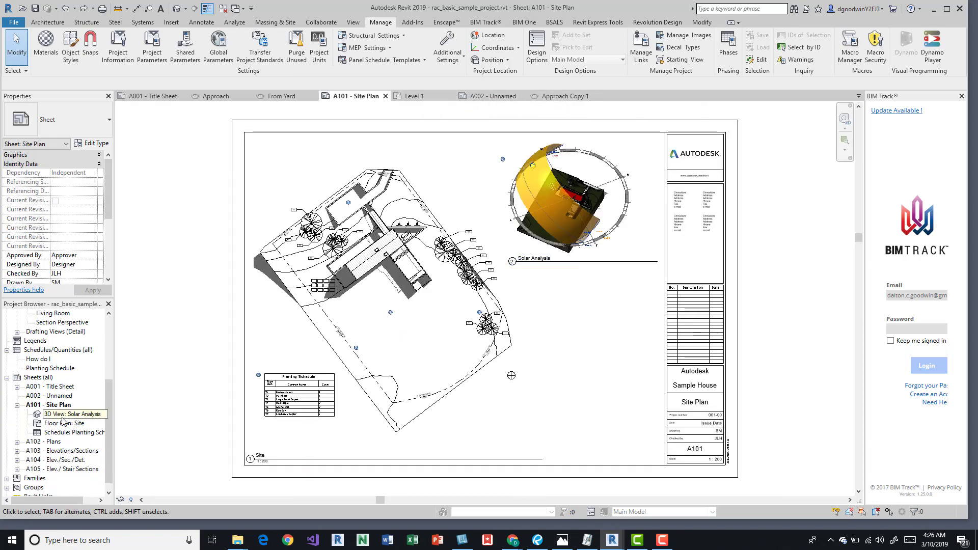
left_click(16, 406)
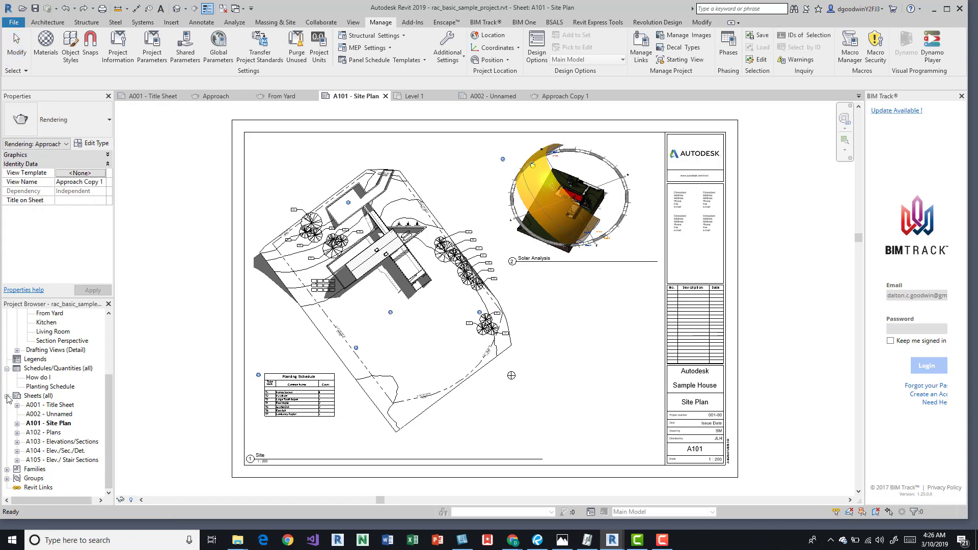
left_click(7, 396)
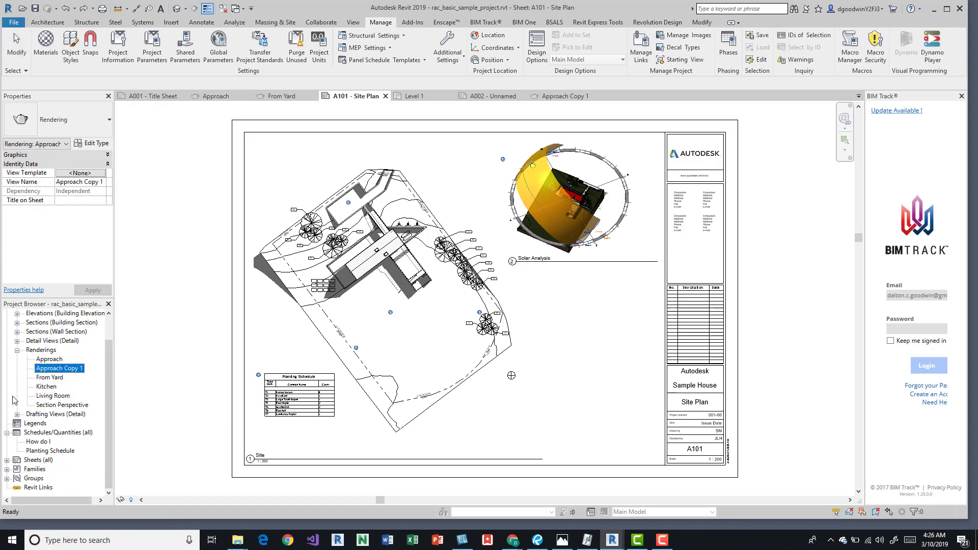
Start a new schedule with Walls as the category
right_click(42, 433)
left_click(93, 307)
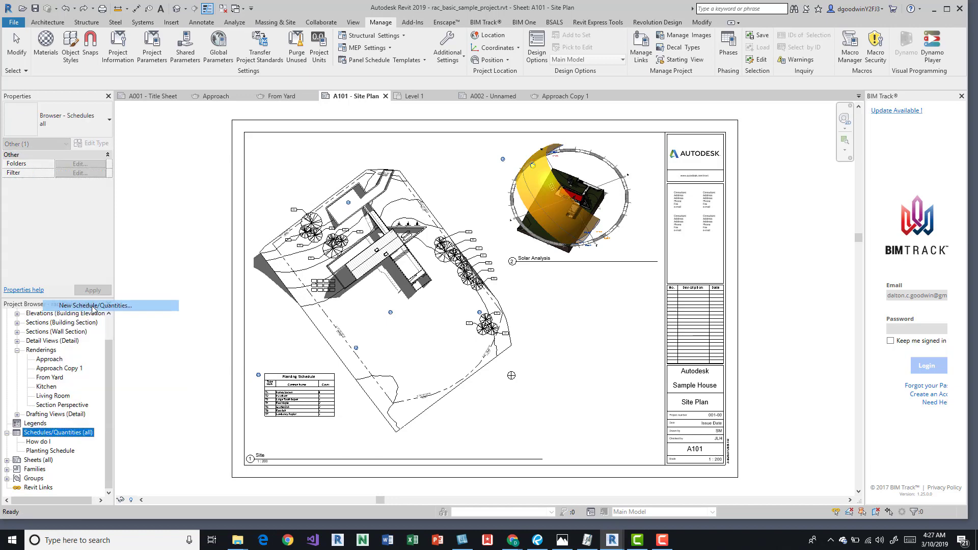
scroll(412, 272, "down", 20)
left_click(403, 289)
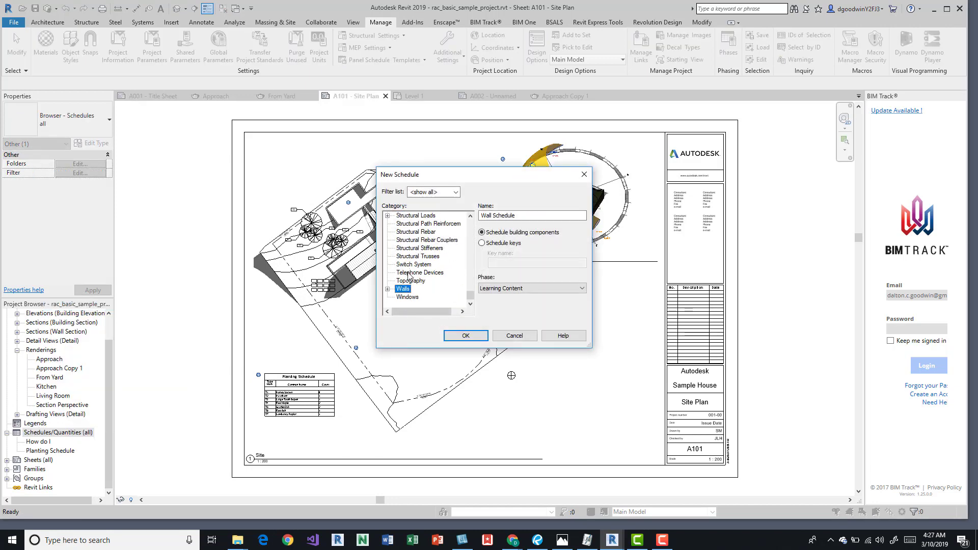
left_click(465, 335)
Add the Image field as the schedule's only column and create the Wall Schedule
left_click(388, 243)
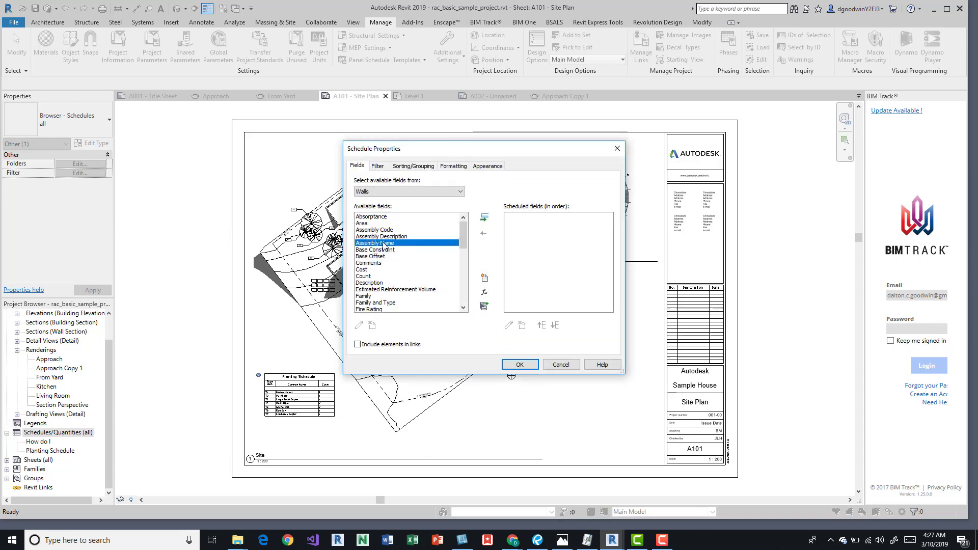
key("i")
scroll(383, 252, "down", 1)
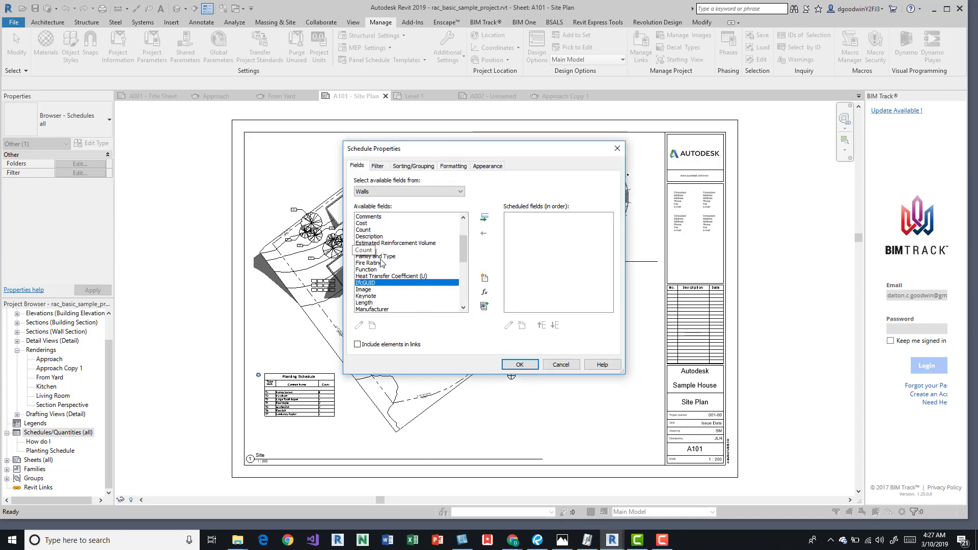
left_click(369, 290)
left_click(484, 218)
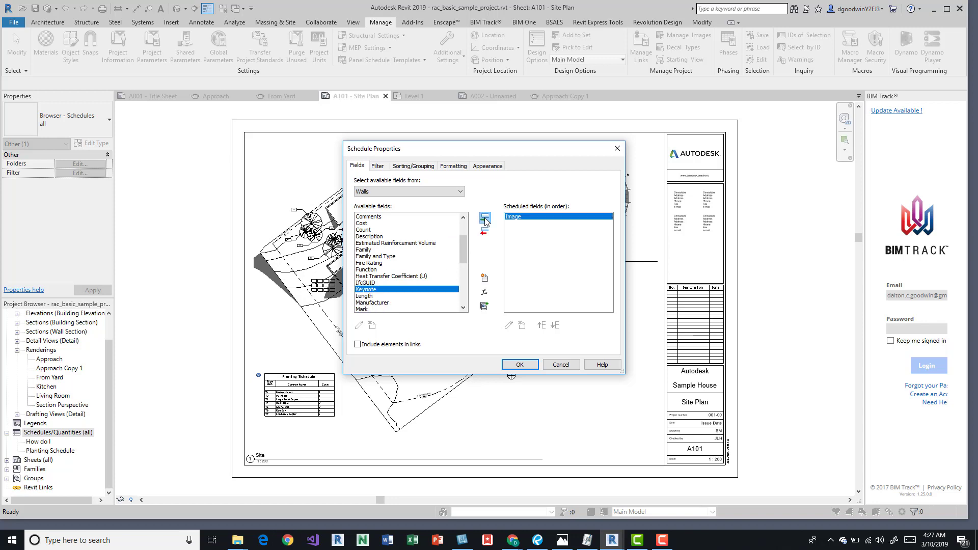
left_click(524, 365)
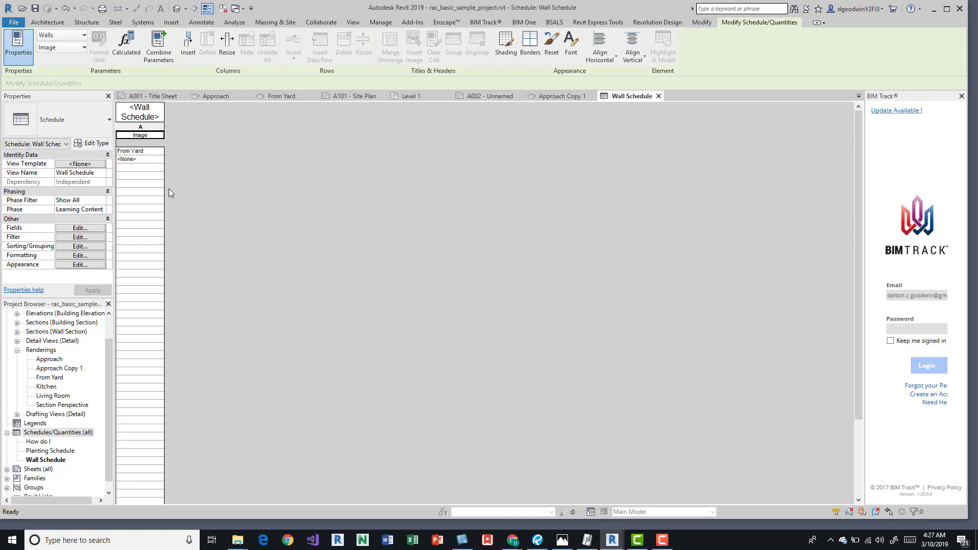
Assign rac_basic_sample_project.jpg as the Image for the first wall row
left_click(160, 160)
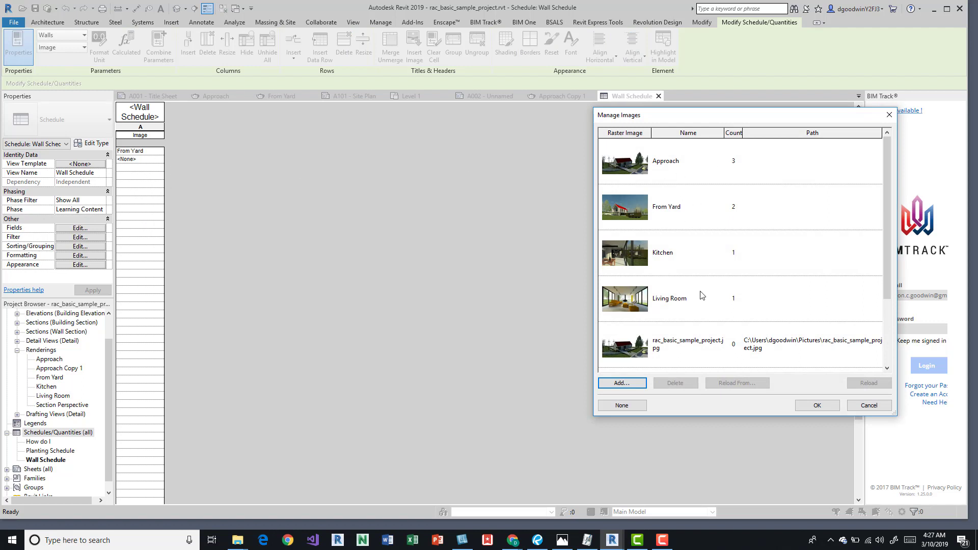
scroll(701, 296, "down", 2)
scroll(699, 212, "up", 2)
scroll(690, 283, "down", 2)
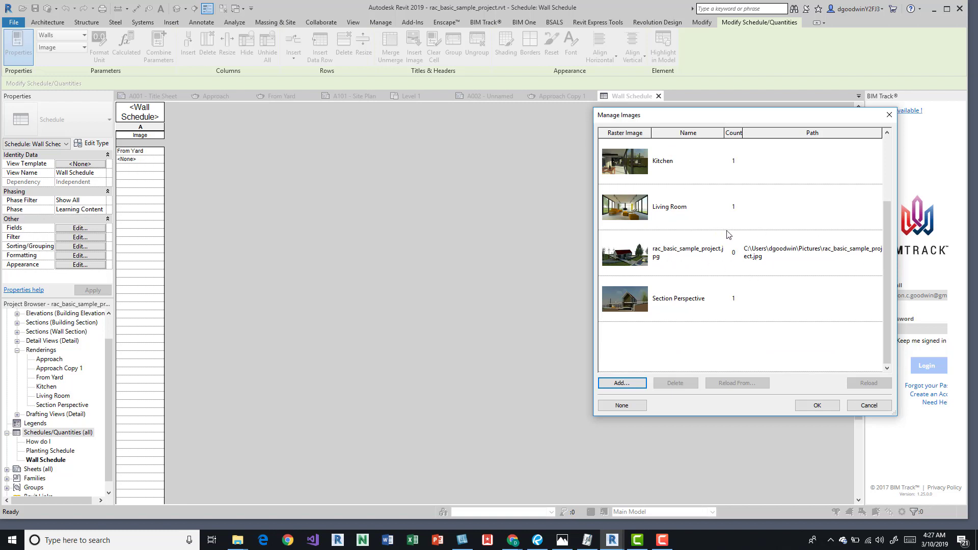
left_click(698, 253)
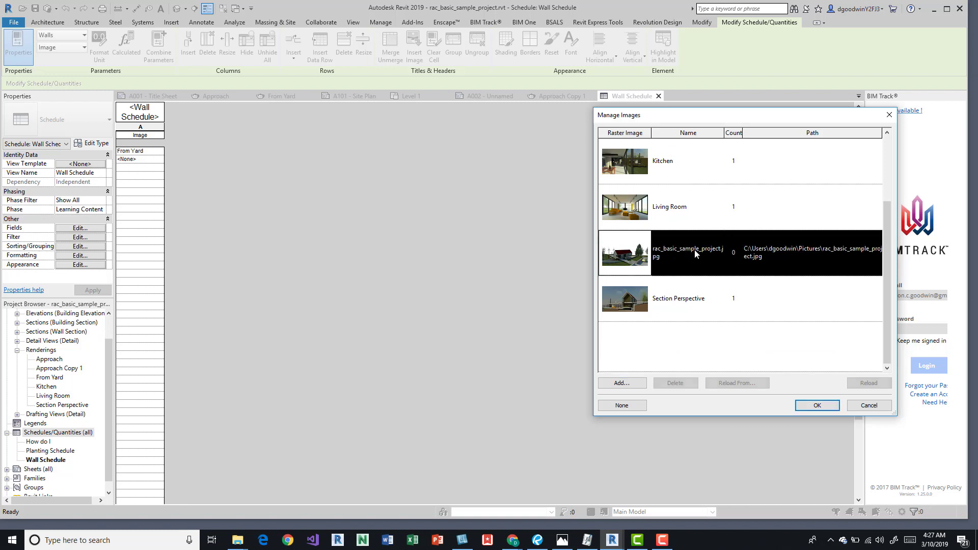
left_click(818, 406)
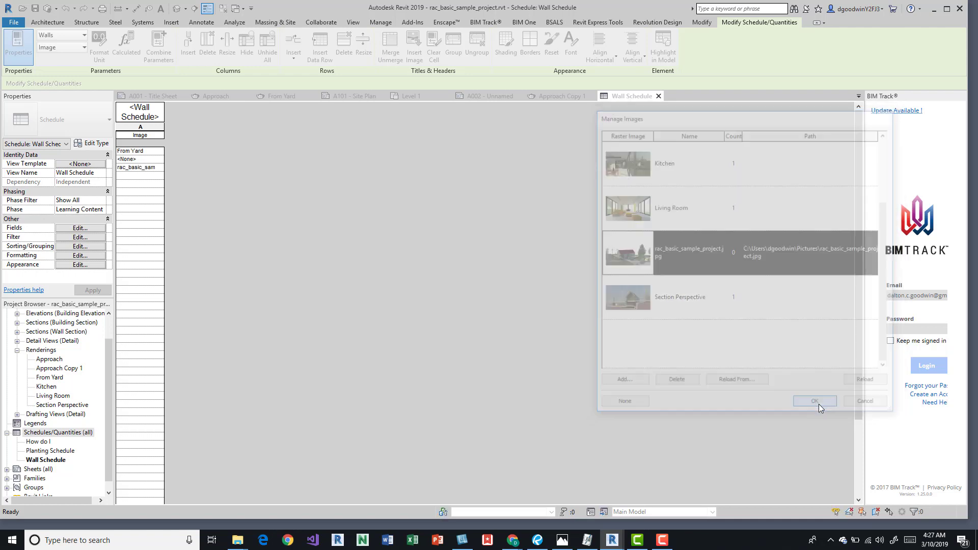
Assign rac_basic_sample_project.jpg to a second wall row's Image cell
left_click(161, 179)
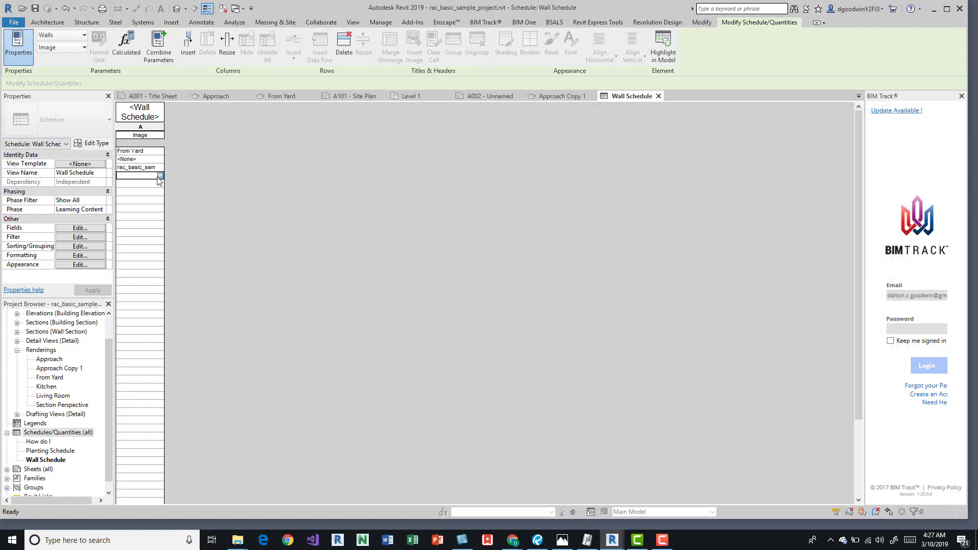
key("Escape")
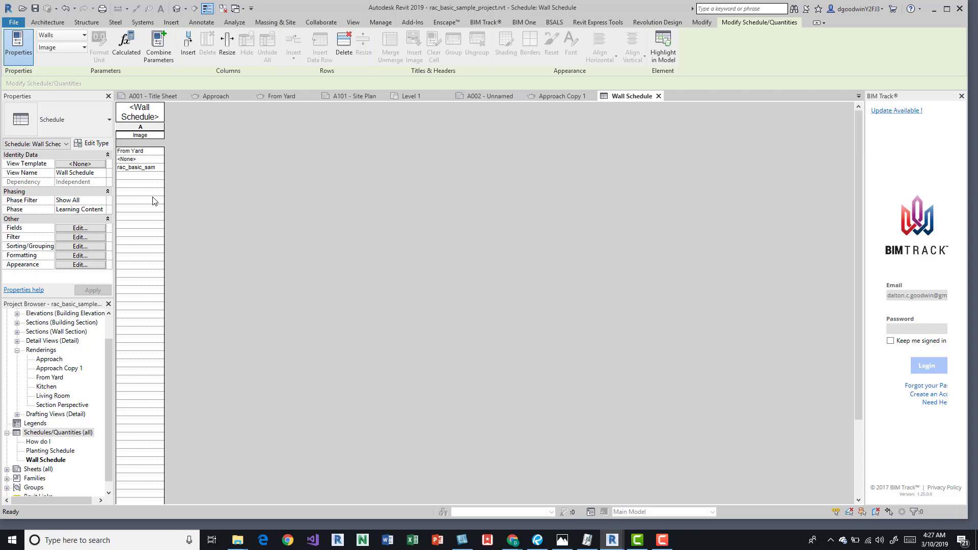
left_click(157, 232, "shift")
left_click(160, 234)
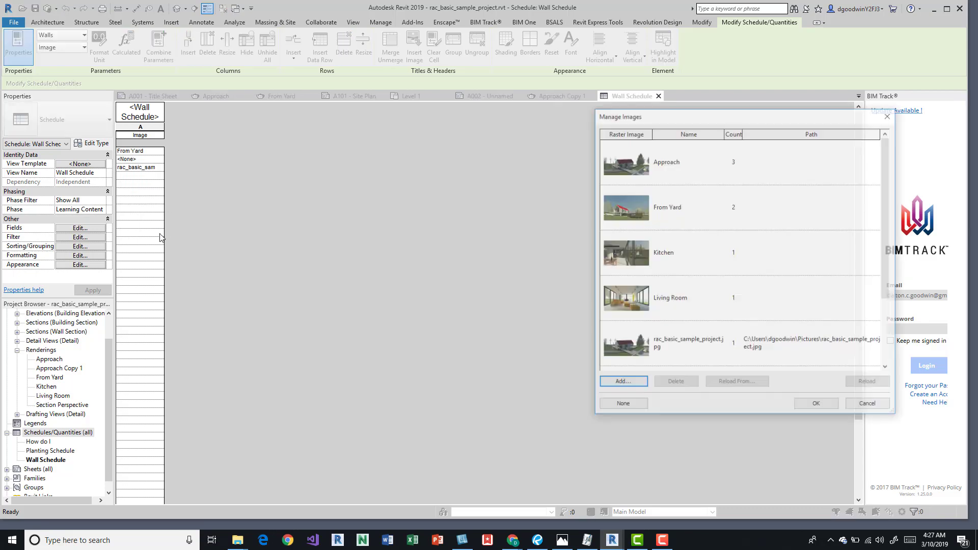
left_click(751, 339)
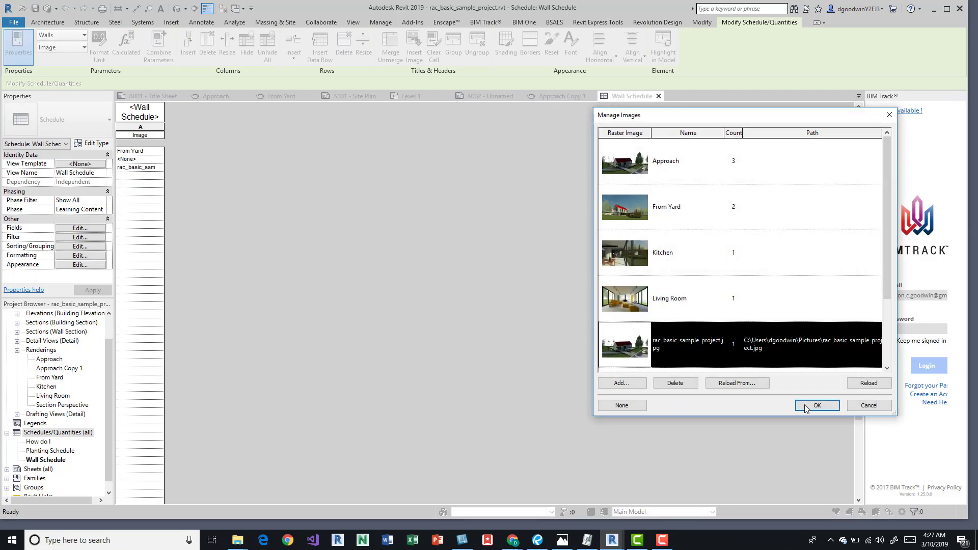
left_click(817, 406)
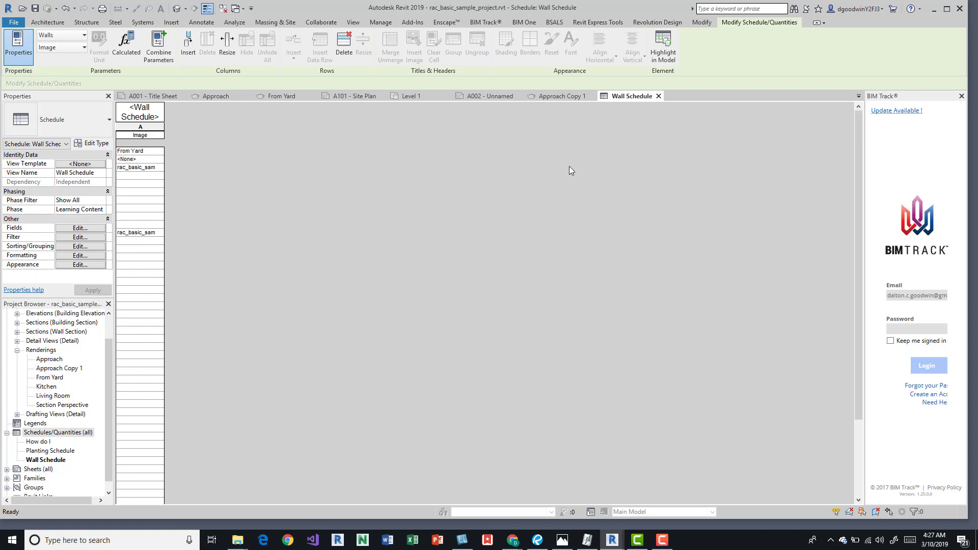
Delete rac_basic_sample_project.jpg in Manage Images, confirm the warning, and close the dialog
left_click(380, 22)
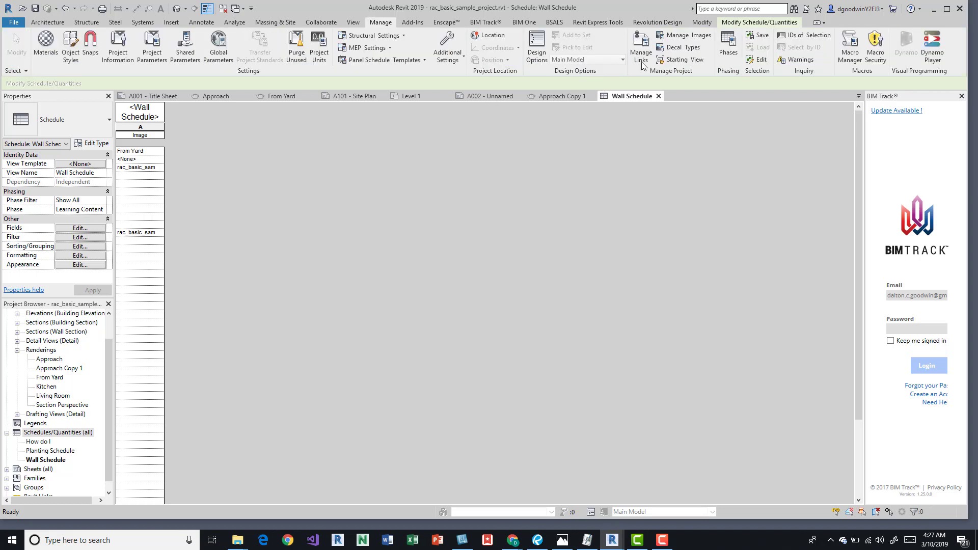
left_click(696, 36)
scroll(741, 306, "down", 2)
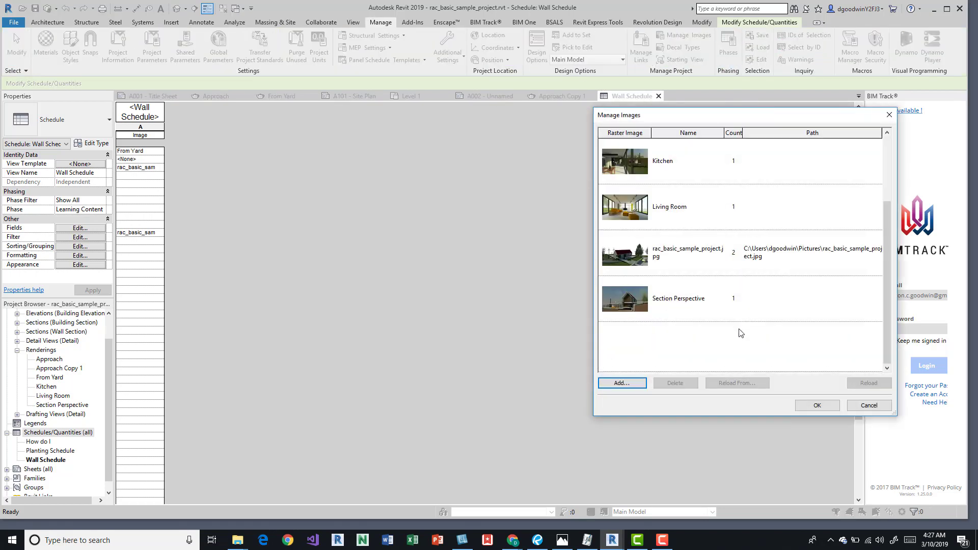
left_click(733, 245)
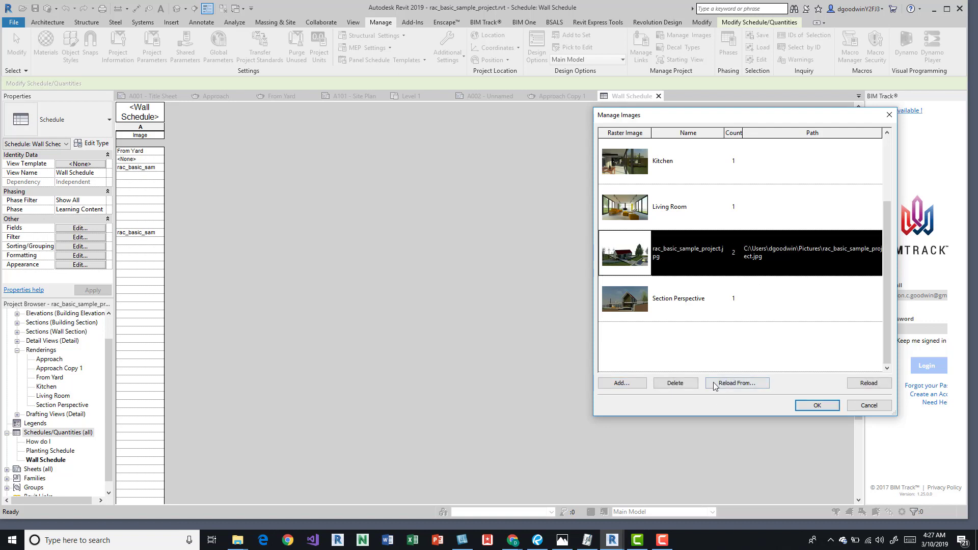
left_click(696, 385)
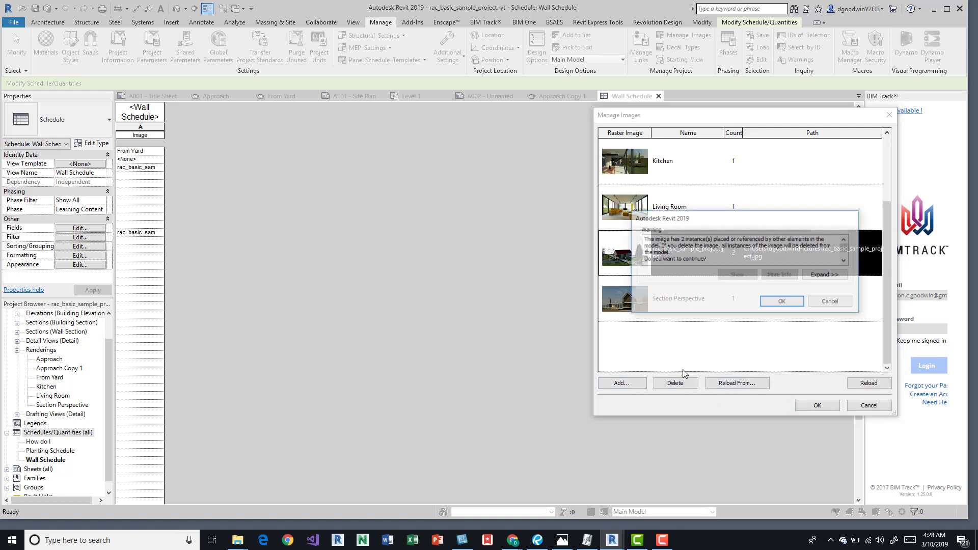
left_click(804, 305)
left_click(698, 340)
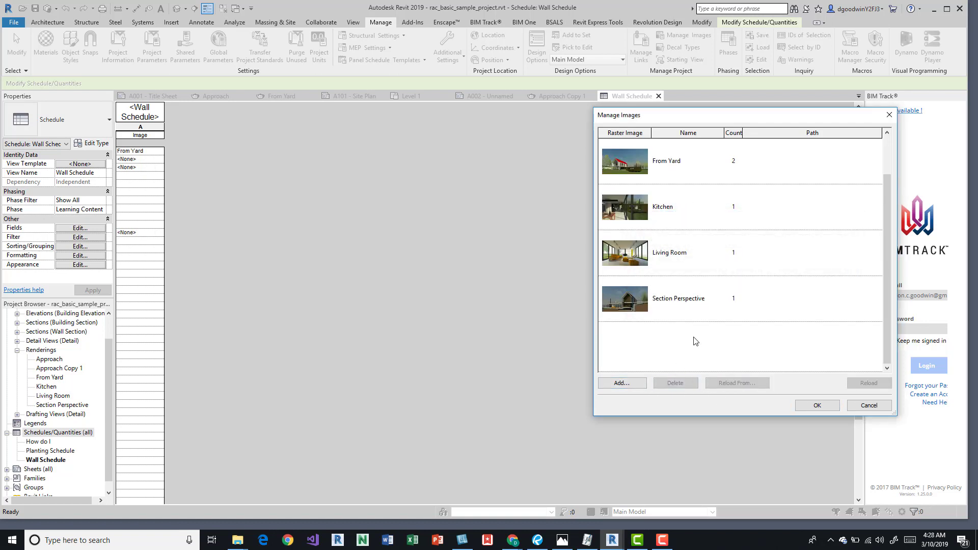
left_click(818, 406)
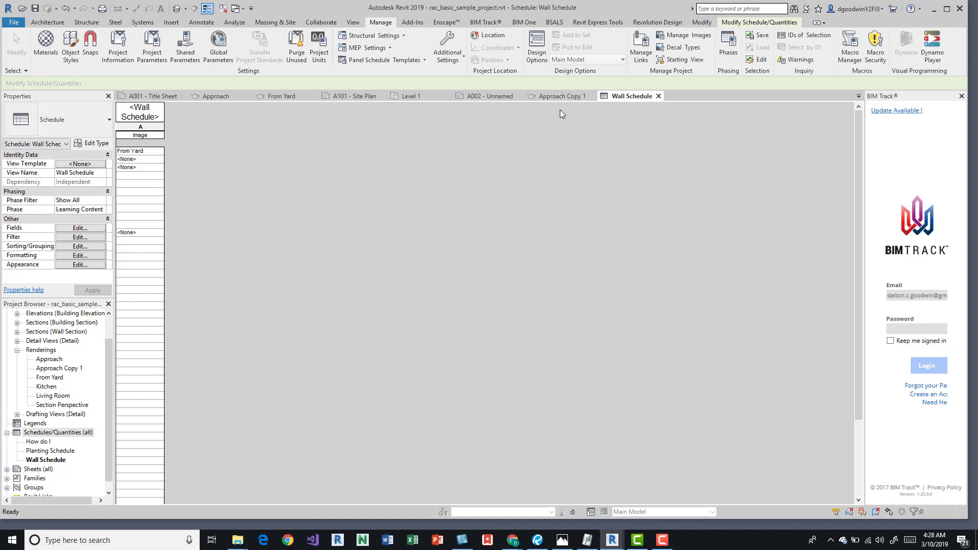
left_click(684, 36)
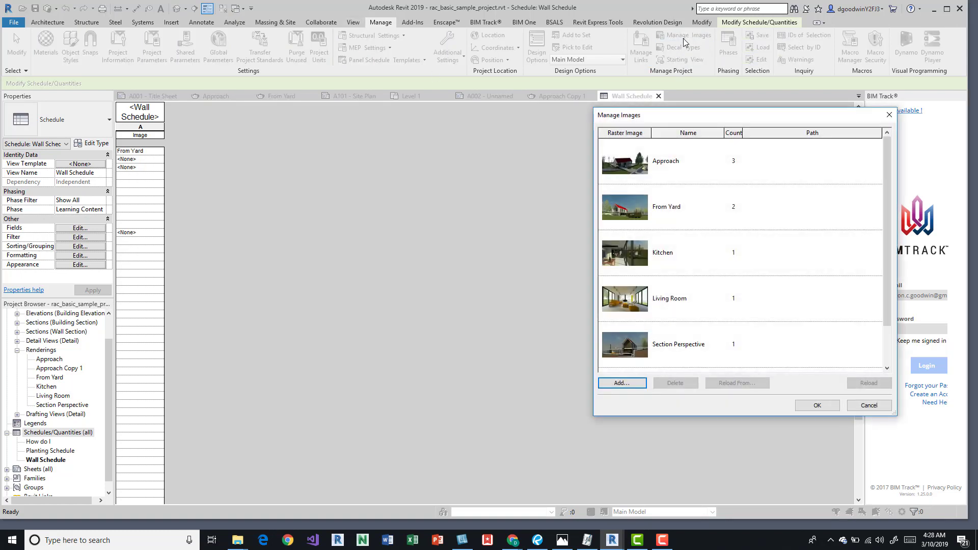
left_click(637, 382)
scroll(744, 254, "down", 1)
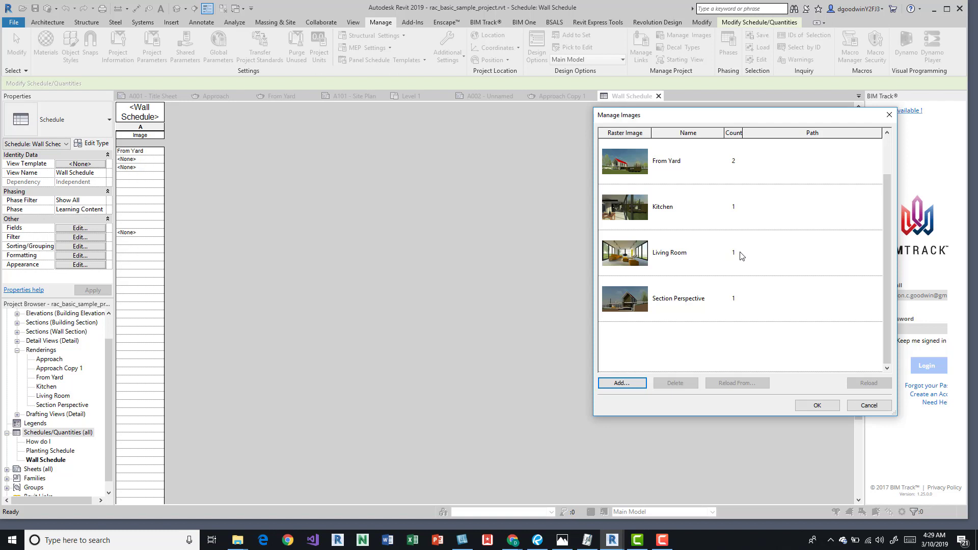
key("Escape")
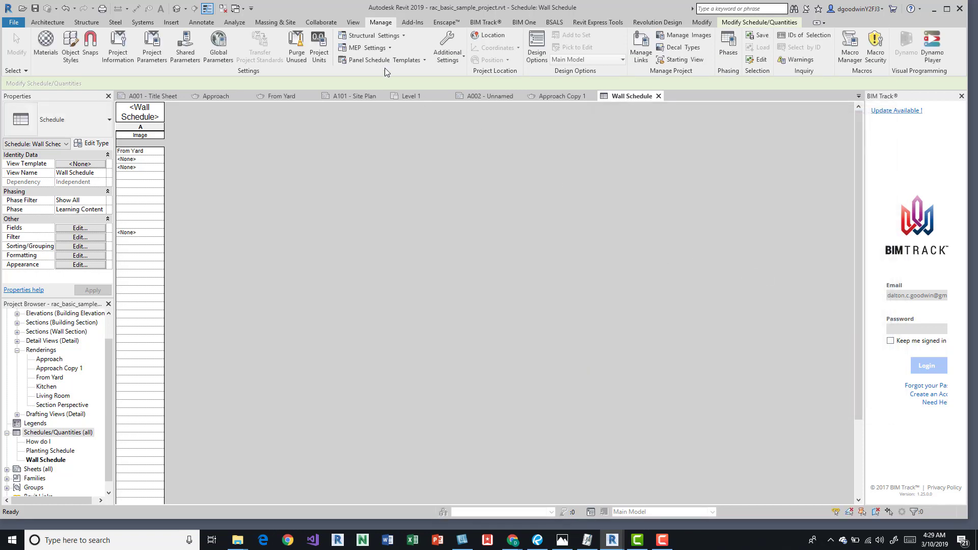
Insert rac_basic_sample_project.jpg as a raster image and place it on the Level 1 plan
left_click(354, 23)
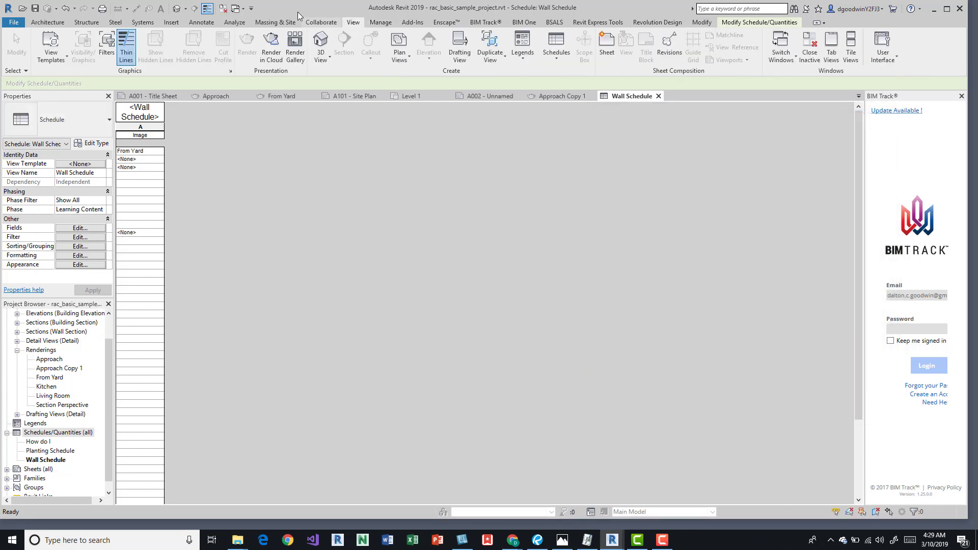
left_click(174, 23)
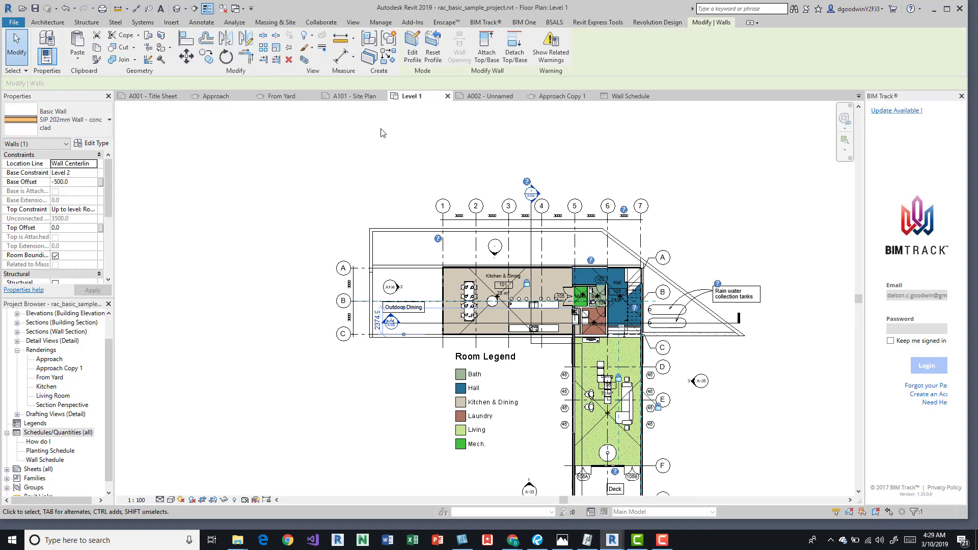
left_click(384, 133)
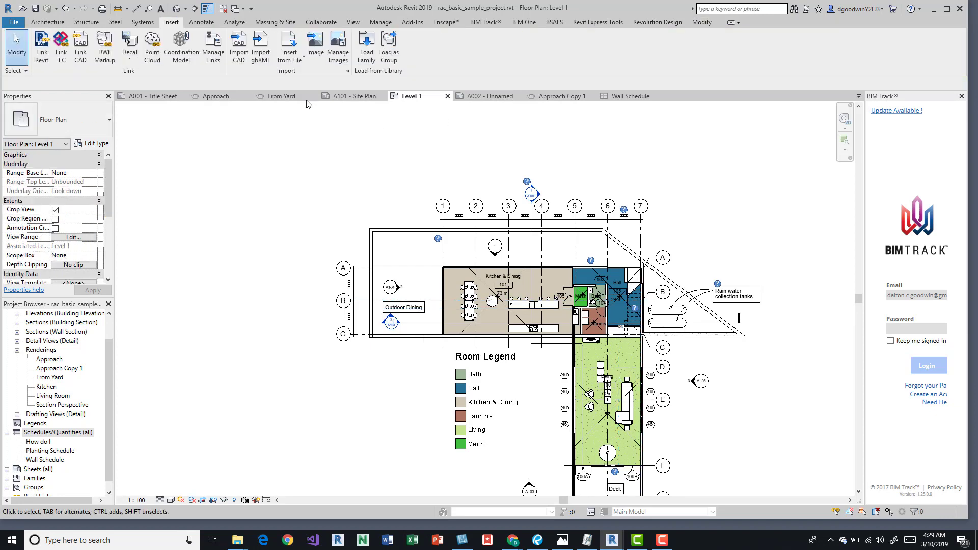
left_click(316, 46)
left_click(394, 263)
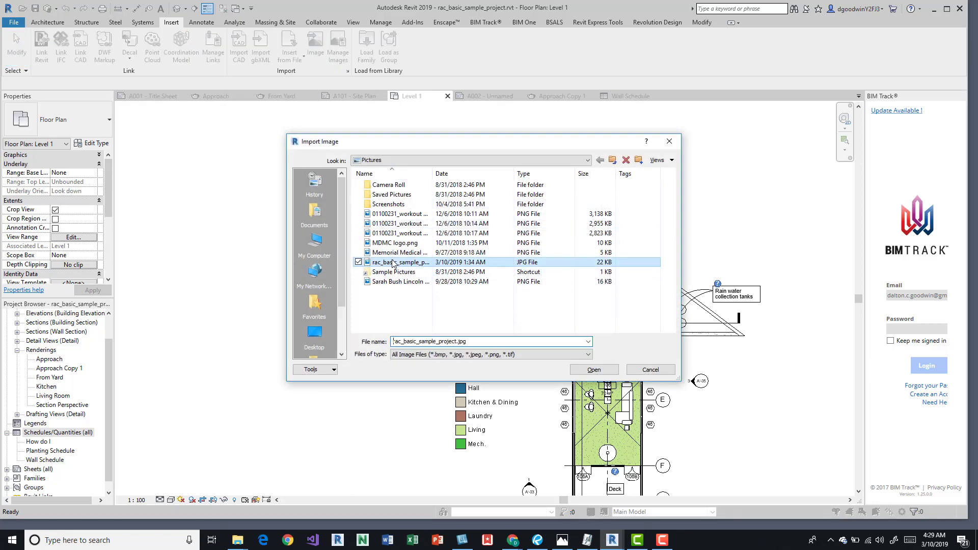
left_click(594, 370)
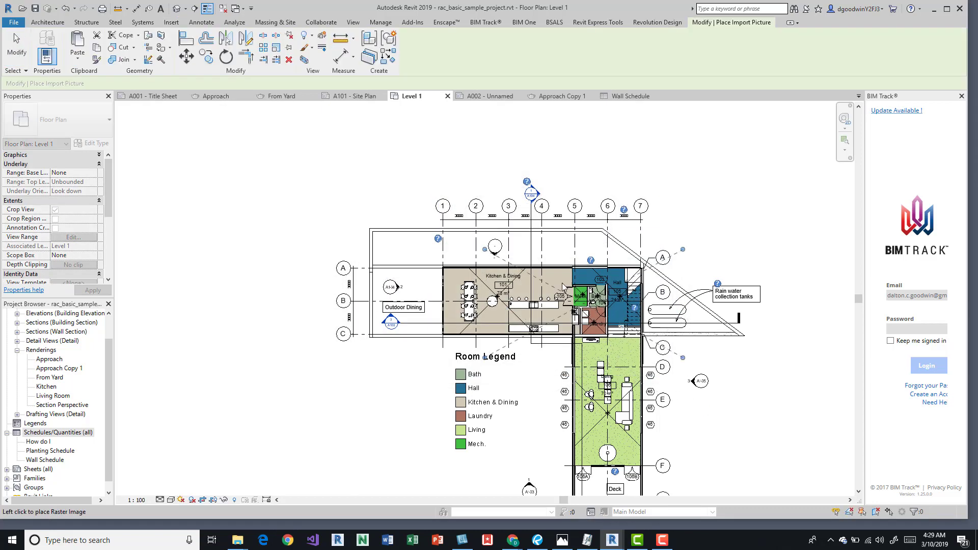
left_click(430, 253)
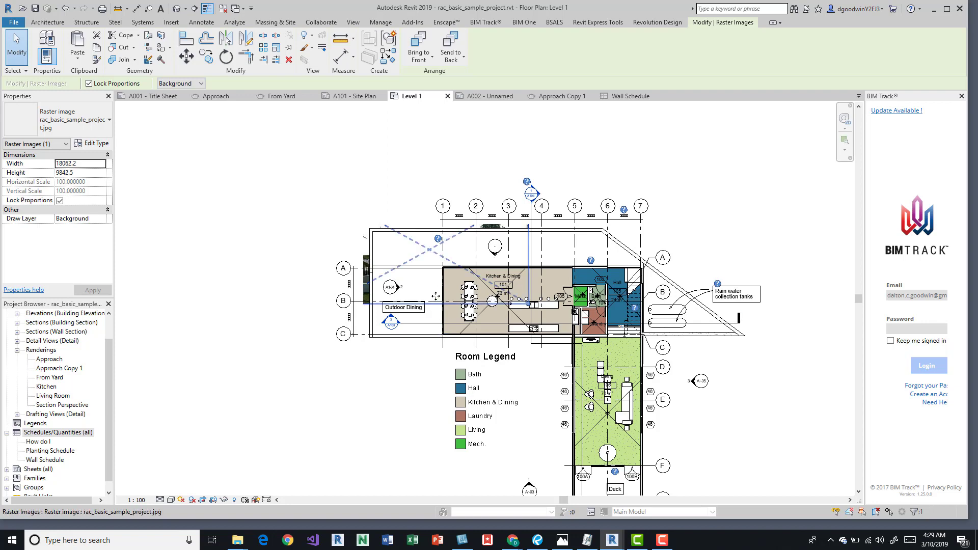
key("Escape")
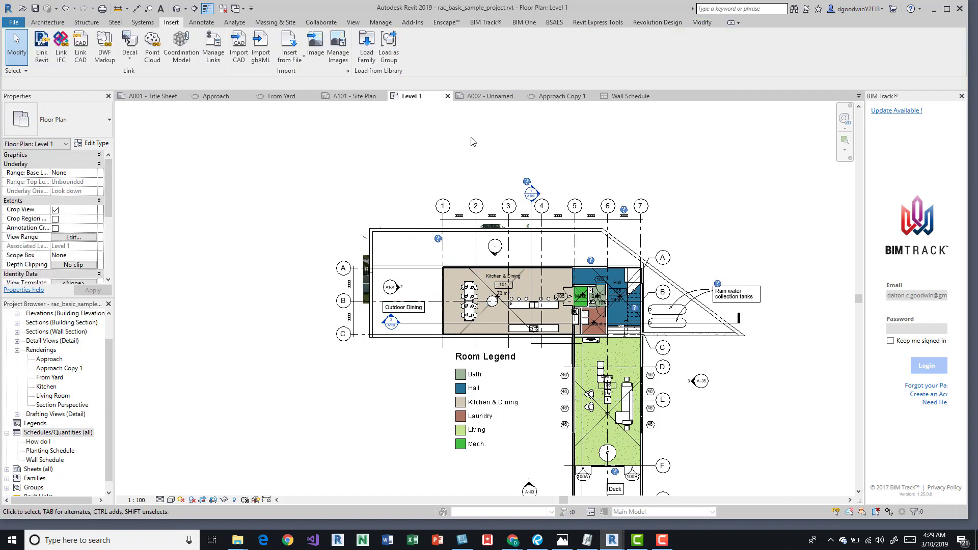
Review the project's raster images in Manage Images, dismissing the unsaved-project reminder
left_click(381, 22)
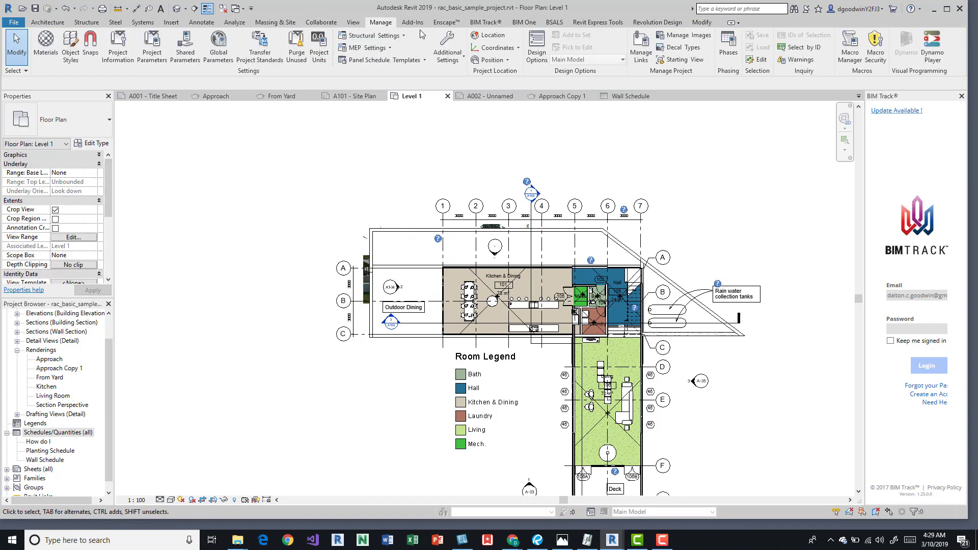
left_click(677, 36)
left_click(571, 181)
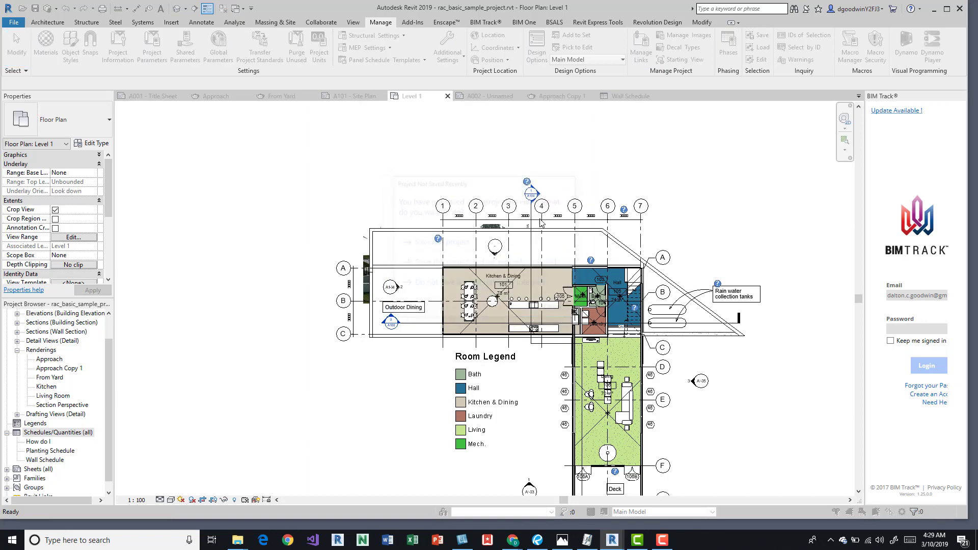
scroll(694, 244, "up", 2)
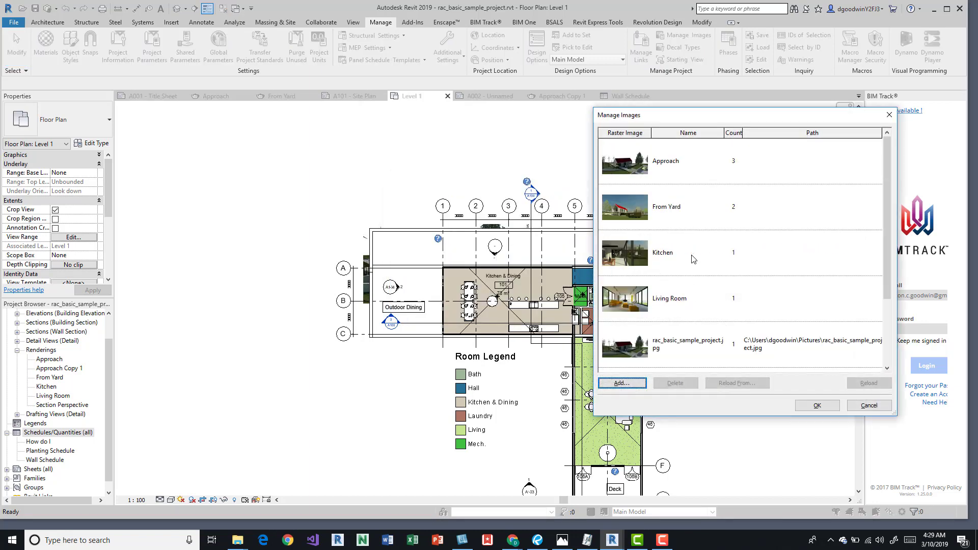
scroll(694, 255, "down", 2)
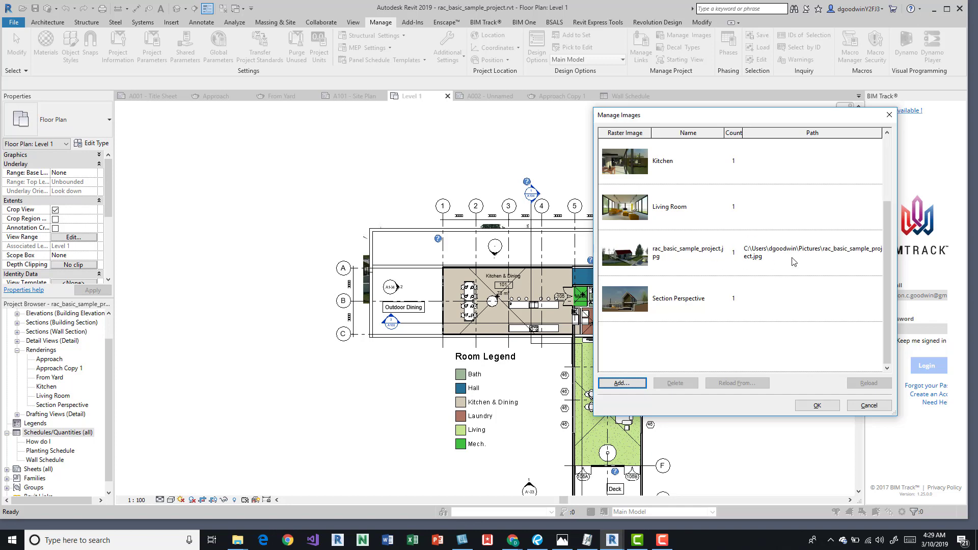
key("Escape")
Move the raster image down beside the plan and confirm rac_basic_sample_project.jpg lists 2 instances
left_click(405, 261)
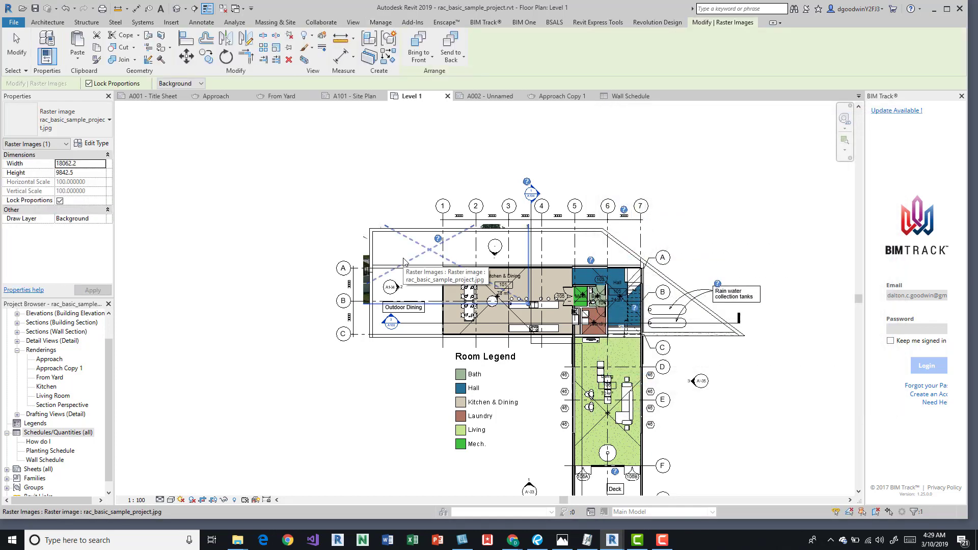
left_click_drag(404, 261, 438, 302)
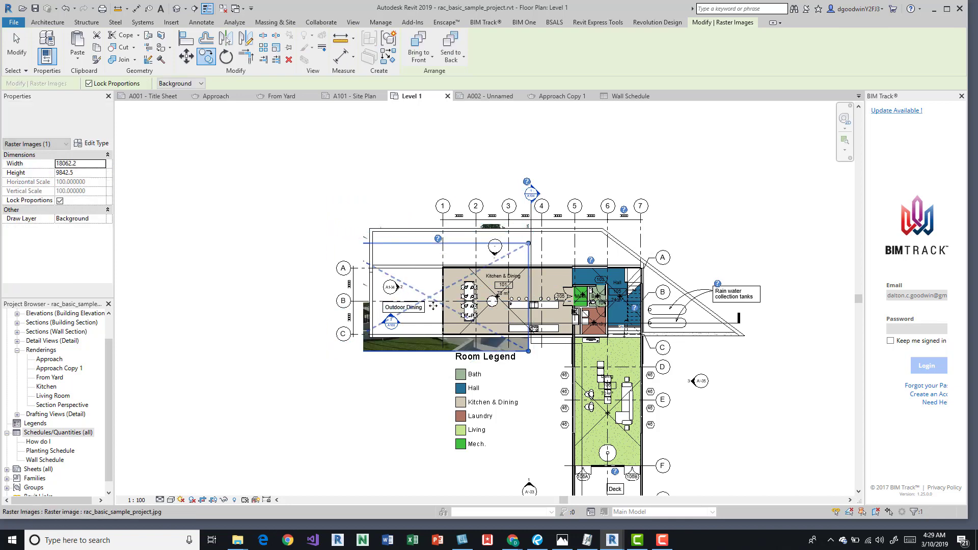
key("Escape")
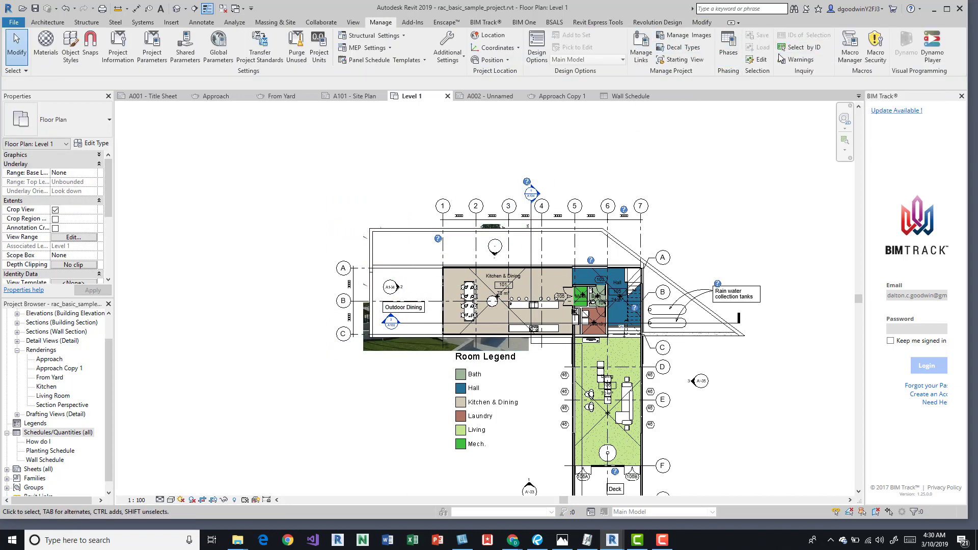
left_click(698, 35)
scroll(758, 304, "down", 2)
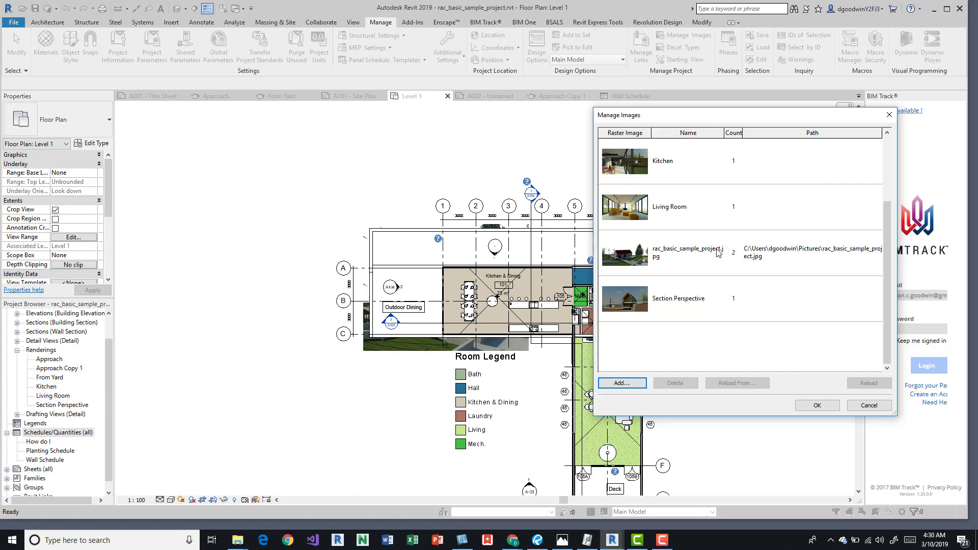
left_click(822, 408)
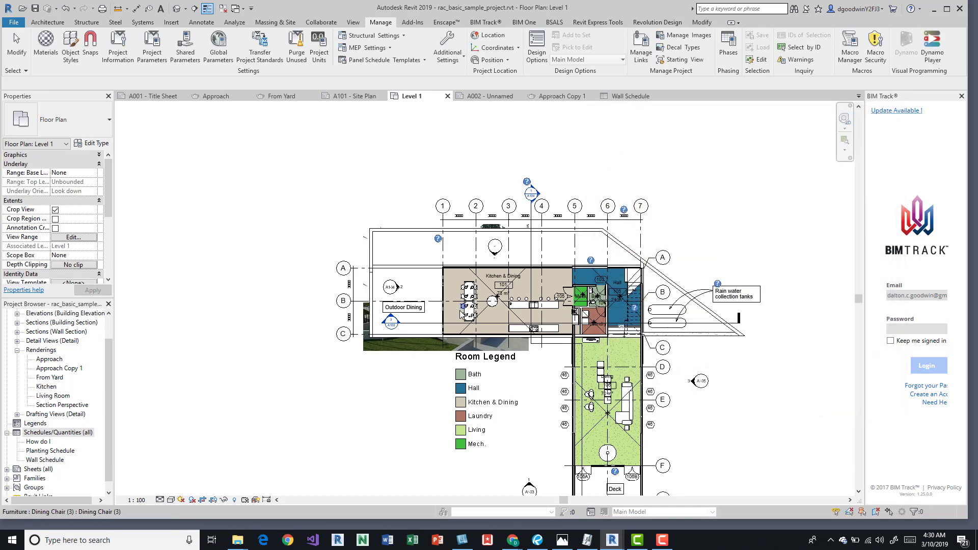
Delete both raster images from Level 1, then confirm rac_basic_sample_project.jpg now counts 0
left_click(402, 351)
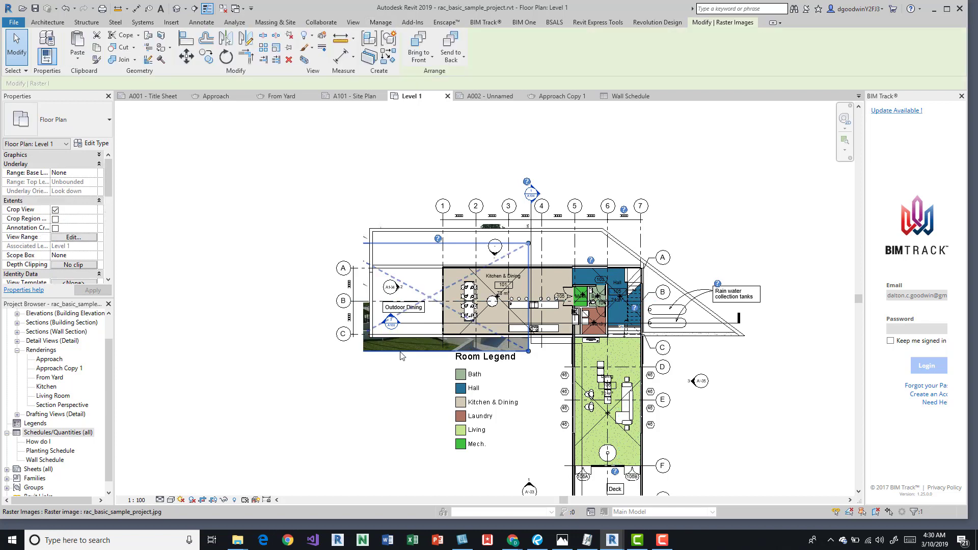
key("Delete")
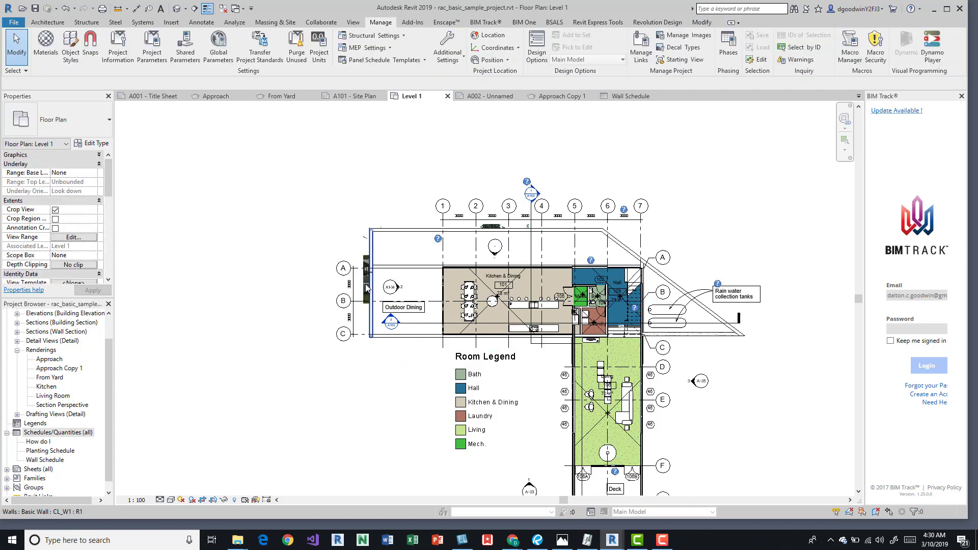
left_click(362, 248)
key("Delete")
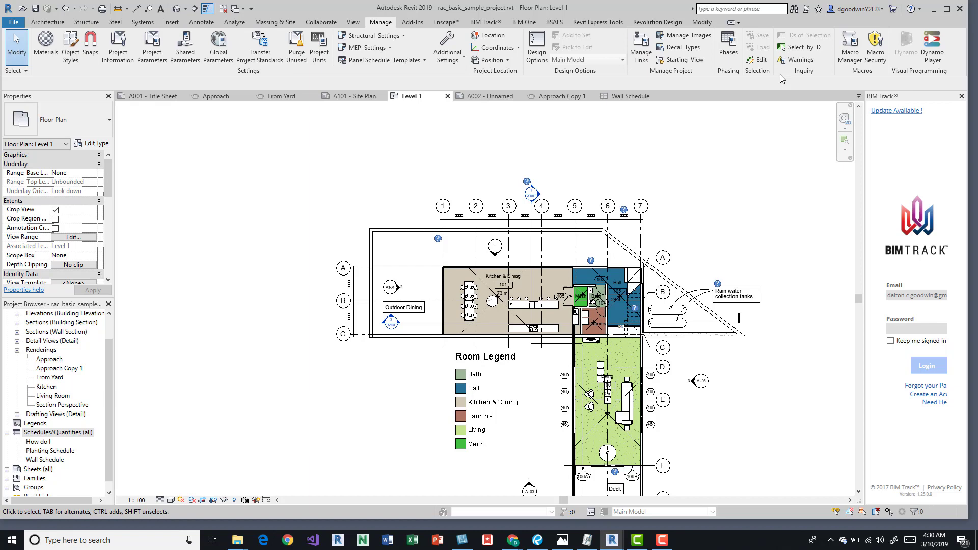
left_click(680, 37)
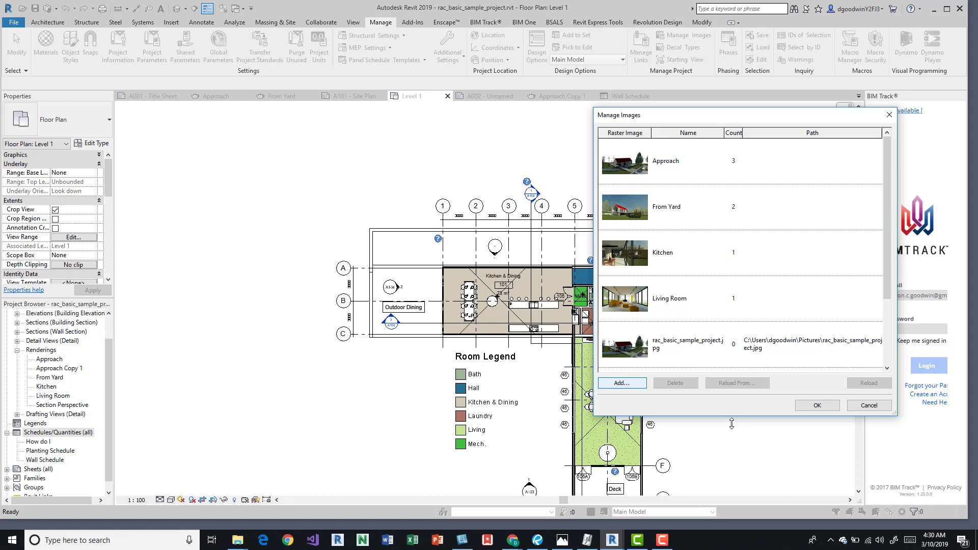
left_click(817, 405)
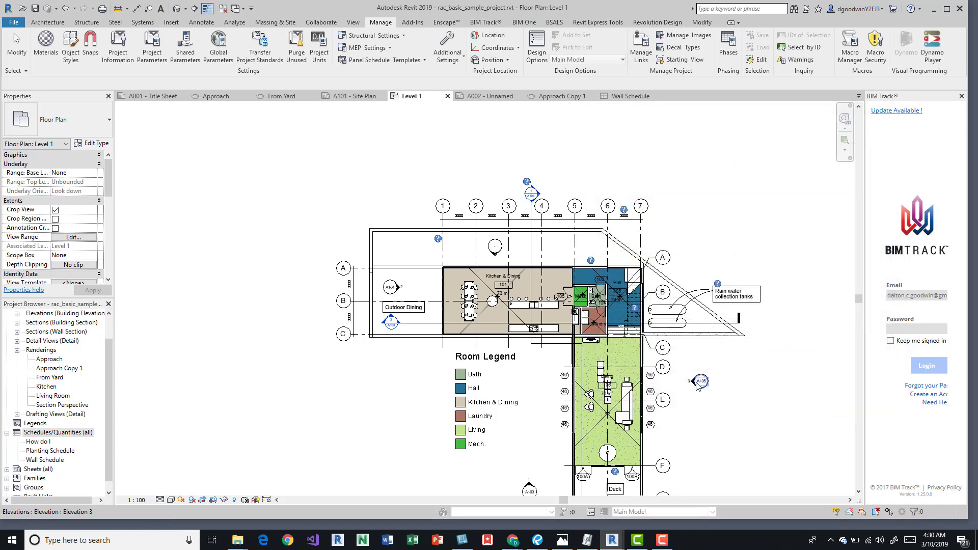